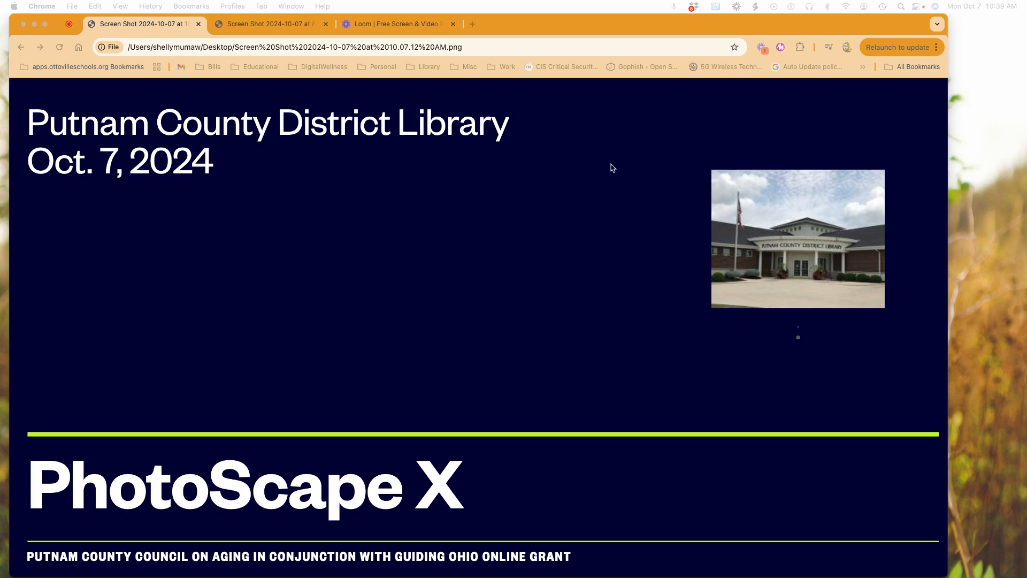
Step: Show the screenshot of the PhotoScape X download page, and move the browser window aside to switch to PhotoScape X
{"action": "left_click", "coordinate": [268, 27]}
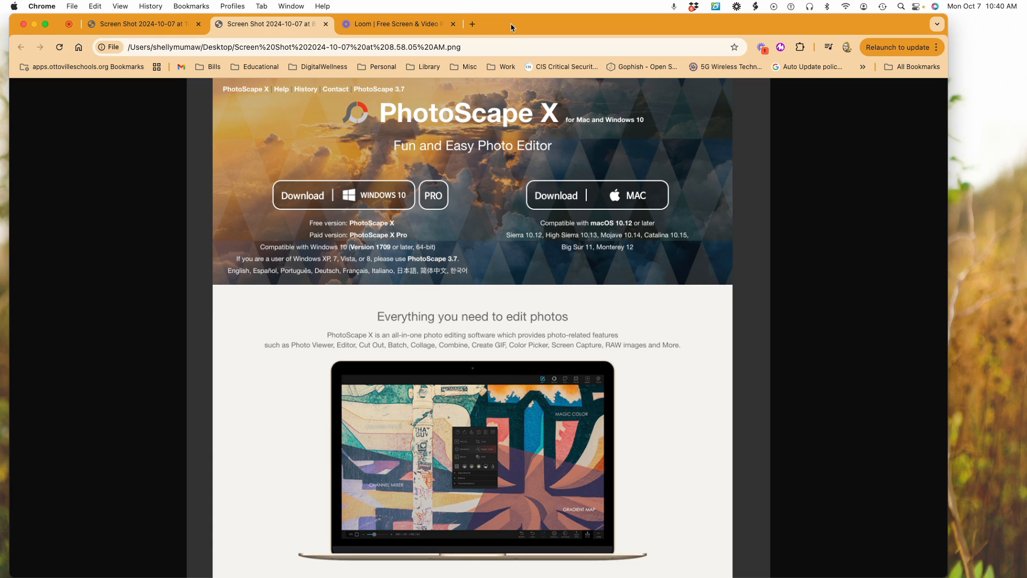
{"action": "left_click_drag", "start_coordinate": [510, 24], "coordinate": [1026, 133]}
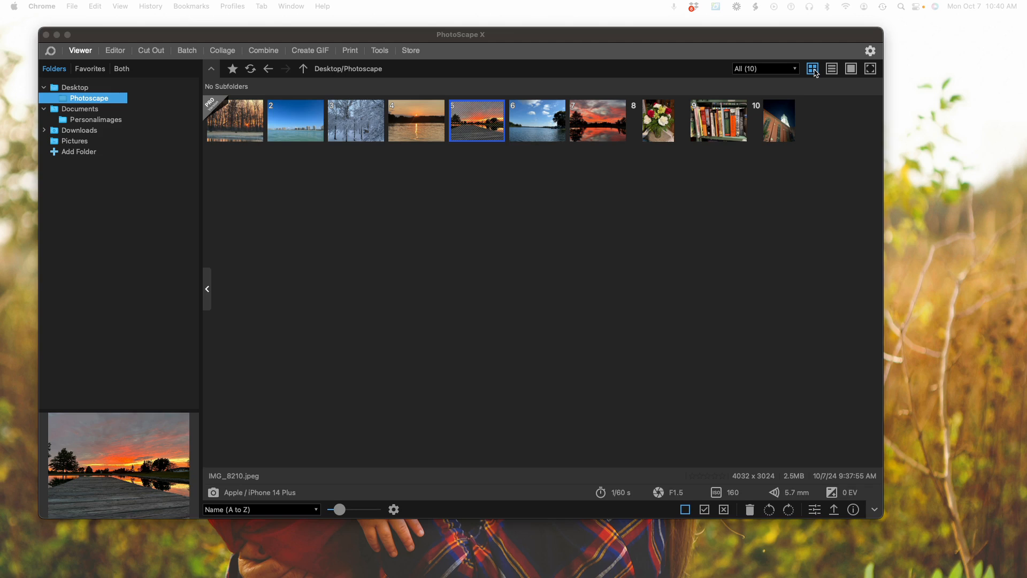
Step: Display the Photoscape folder's photos as a list, return to the thumbnail view, and enlarge the thumbnails
{"action": "left_click", "coordinate": [835, 73]}
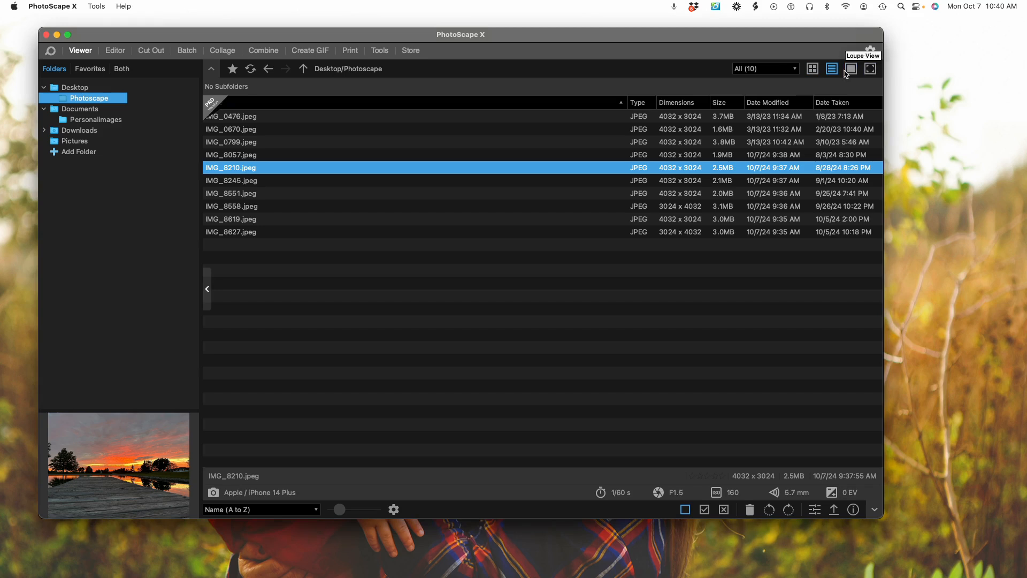
{"action": "left_click", "coordinate": [813, 68]}
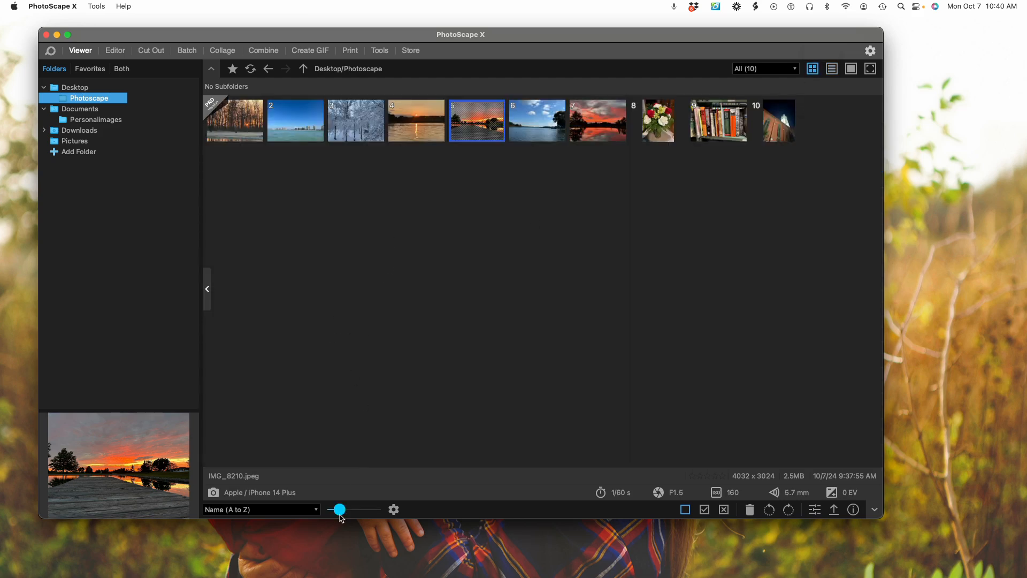
{"action": "left_click_drag", "start_coordinate": [340, 510], "coordinate": [364, 518]}
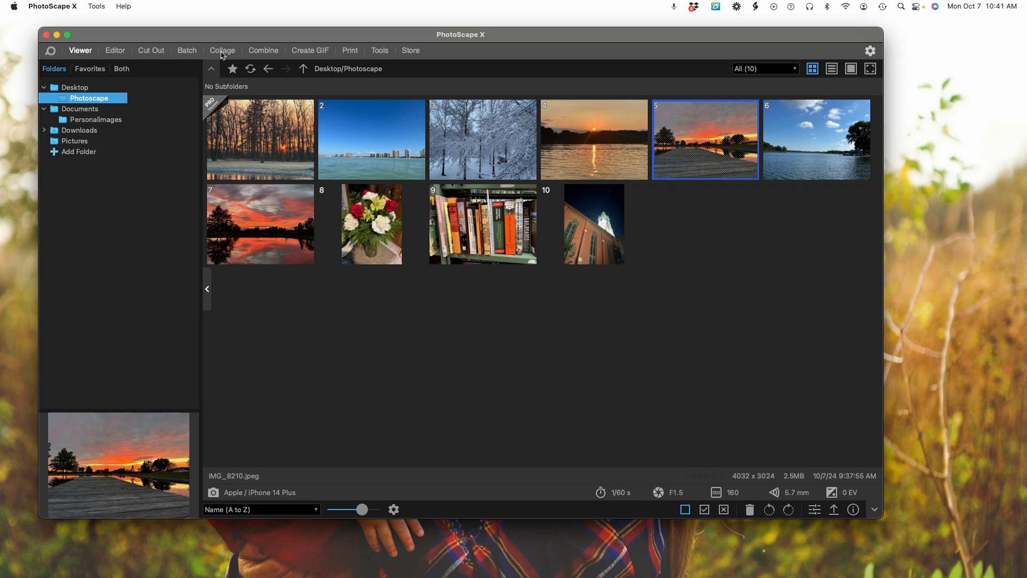
Step: Open IMG_8210.jpeg in the Editor and look at its Resize settings without applying any change
{"action": "left_click", "coordinate": [115, 51]}
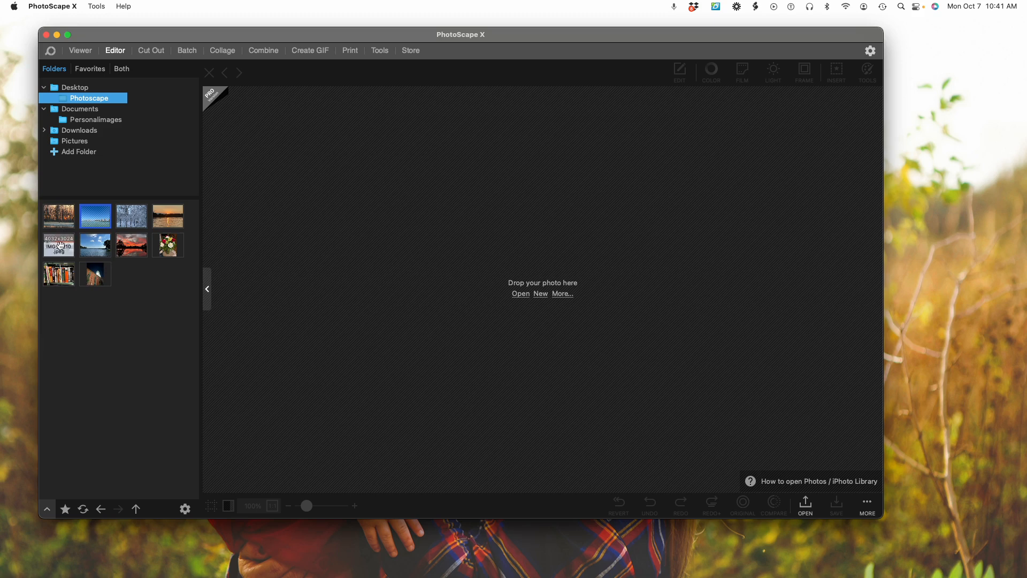
{"action": "left_click_drag", "start_coordinate": [59, 245], "coordinate": [496, 222]}
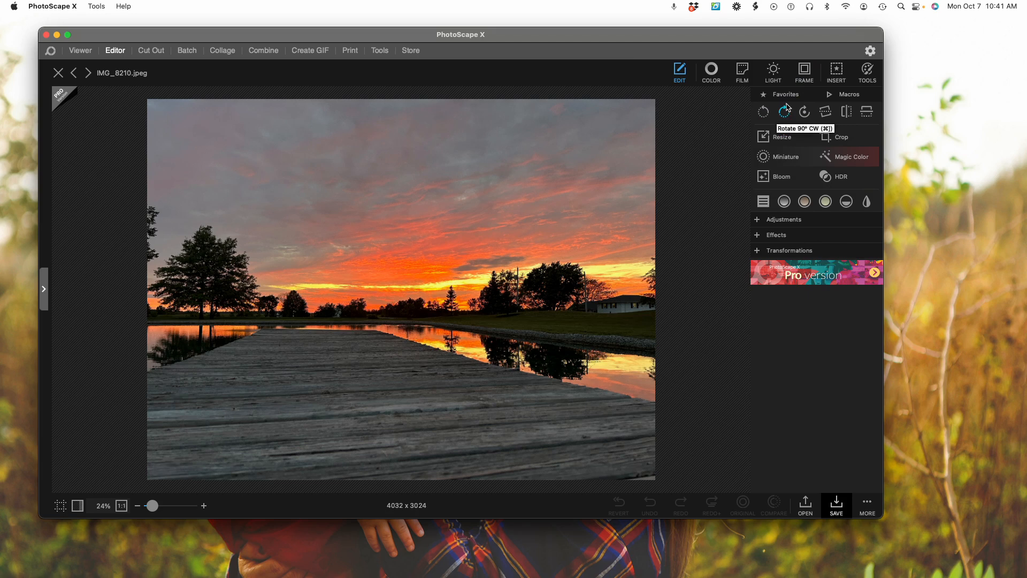
{"action": "left_click", "coordinate": [788, 142]}
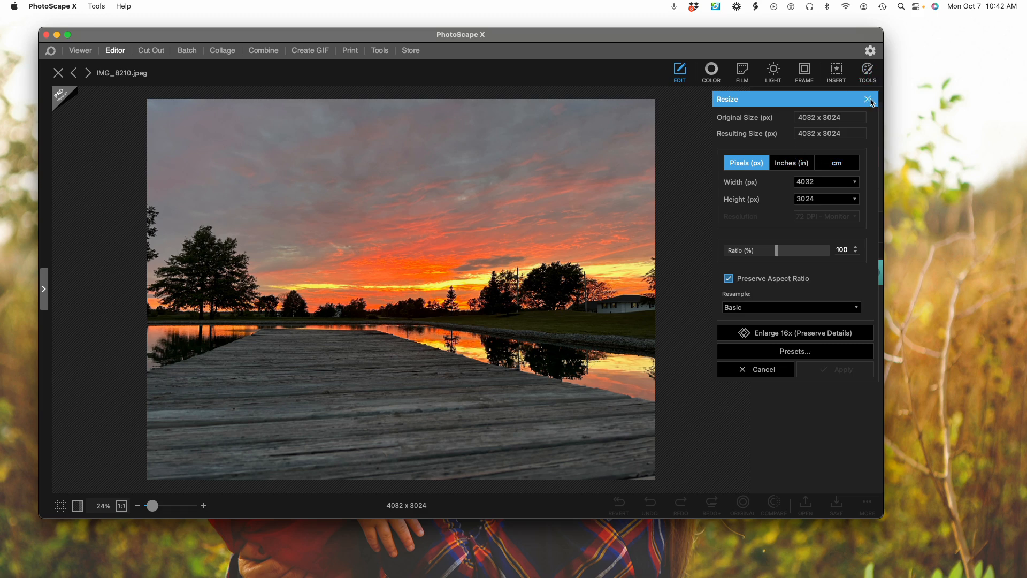
{"action": "left_click", "coordinate": [764, 375]}
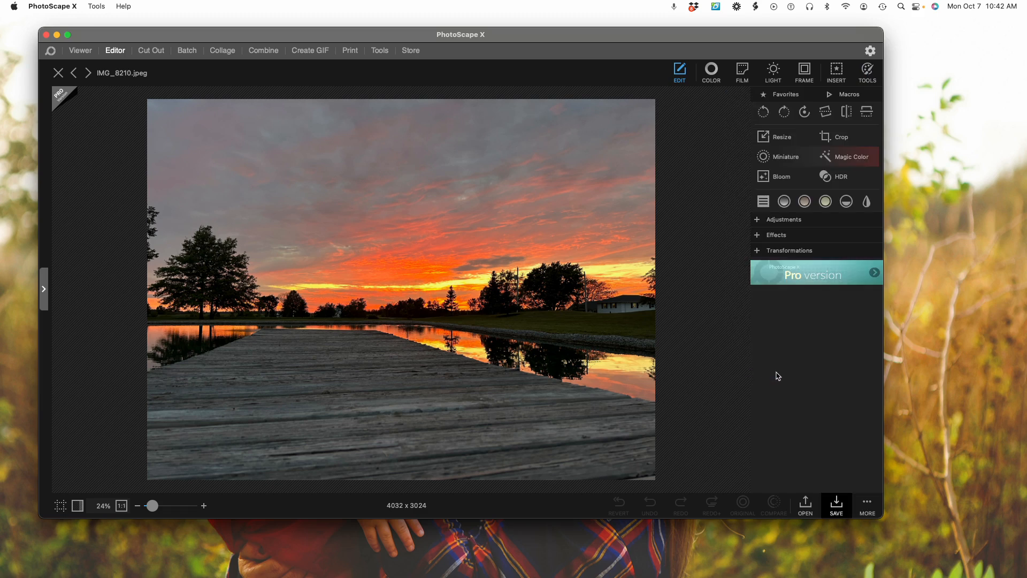
Step: Try the Crop tool with Circular Crop off and the 1 x 1 and Custom ratios, and cancel the crop
{"action": "left_click", "coordinate": [848, 141]}
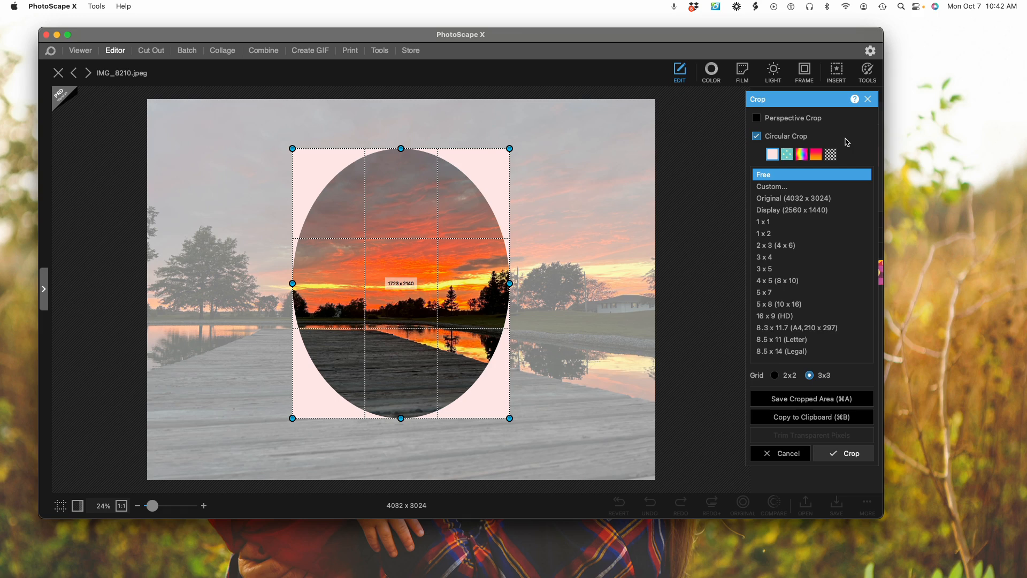
{"action": "left_click", "coordinate": [757, 137]}
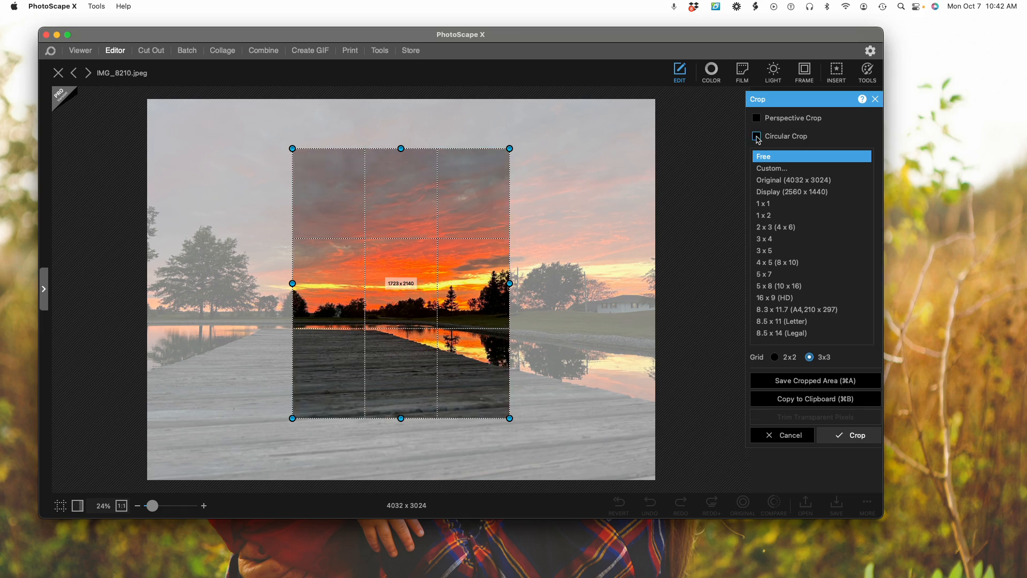
{"action": "left_click", "coordinate": [779, 205]}
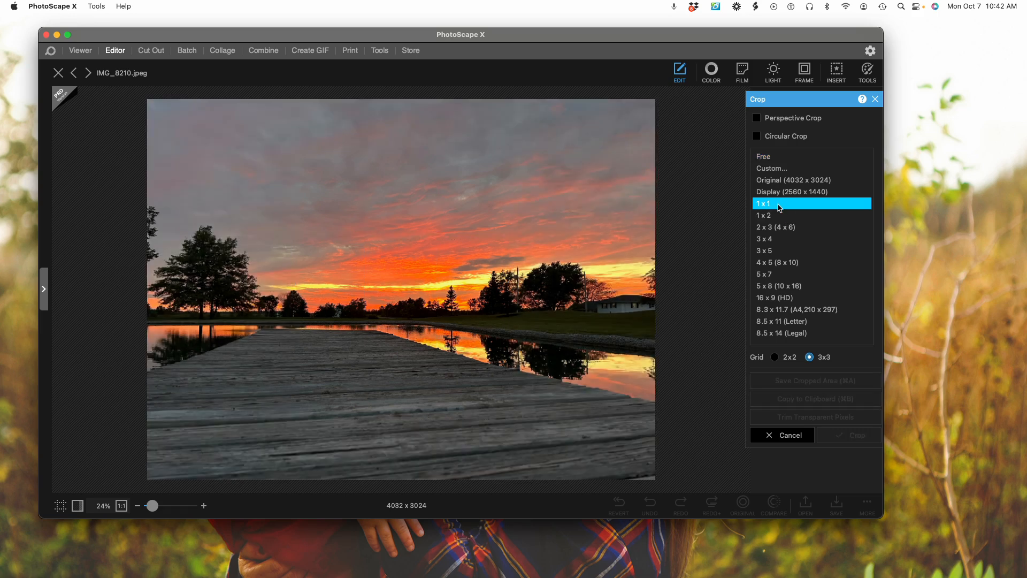
{"action": "left_click", "coordinate": [777, 168]}
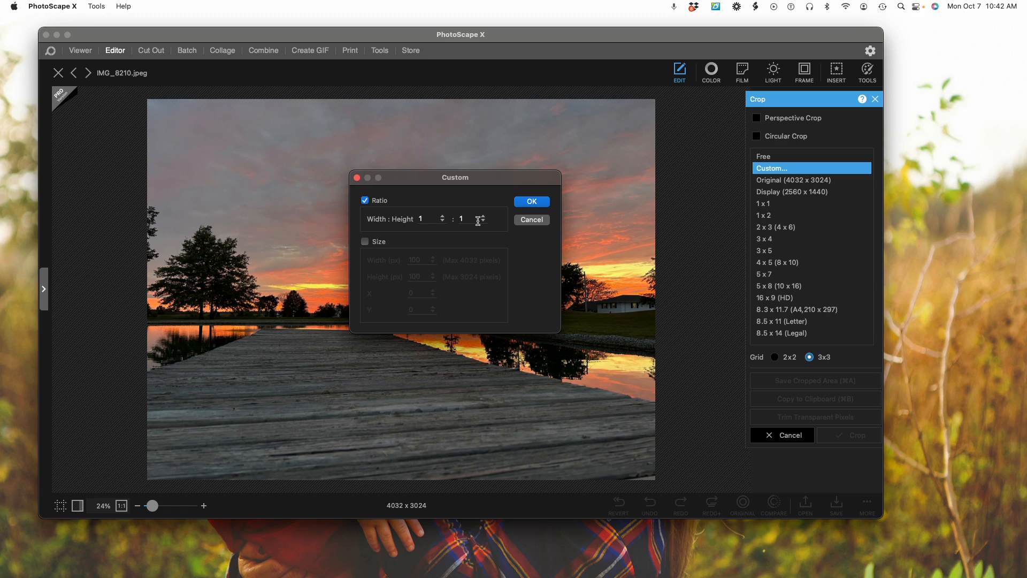
{"action": "left_click", "coordinate": [357, 178]}
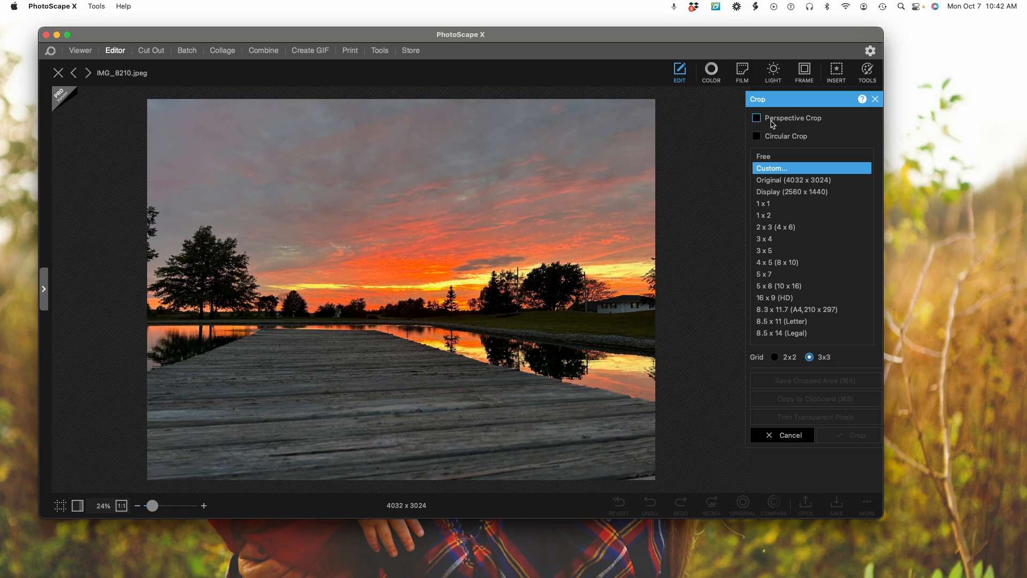
{"action": "left_click", "coordinate": [783, 435]}
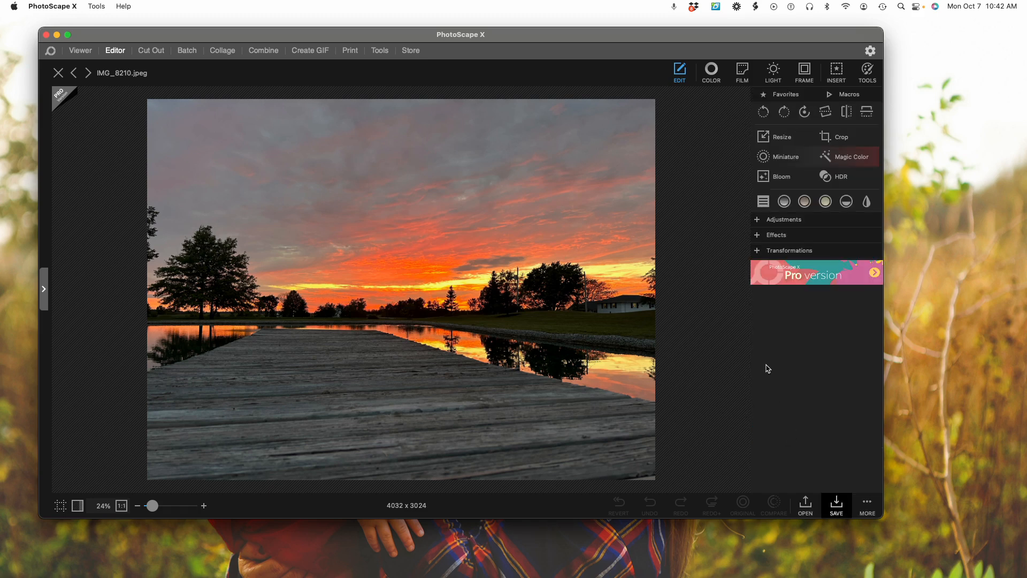
Step: Open the photo's color adjustments and try the Brighten setting
{"action": "left_click", "coordinate": [717, 76]}
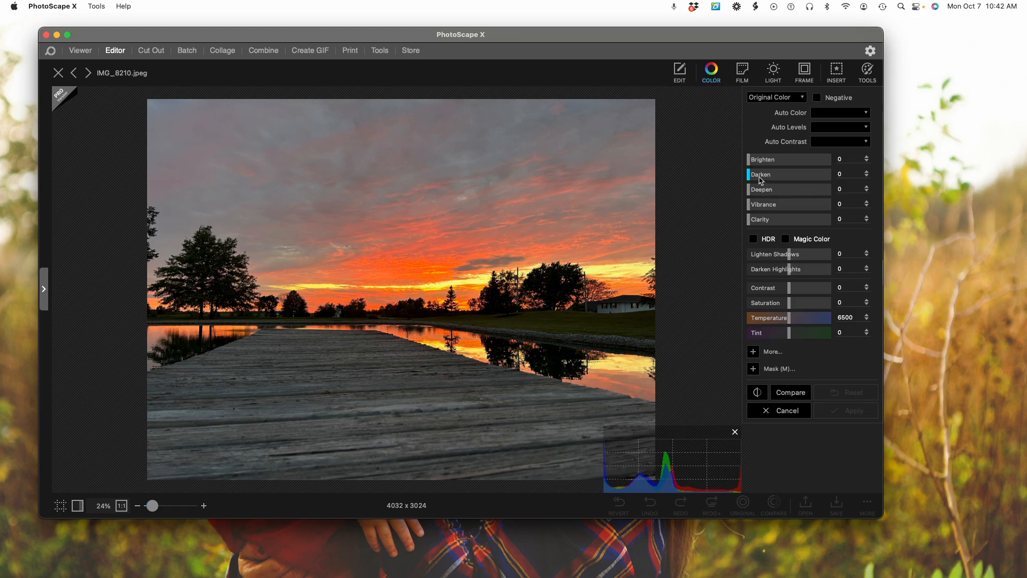
{"action": "mouse_move", "coordinate": [750, 164]}
{"action": "left_mouse_down"}
{"action": "mouse_move", "coordinate": [797, 167]}
{"action": "mouse_move", "coordinate": [747, 168]}
{"action": "left_mouse_up"}
Step: Try the Street Food film filter on the photo and preview others such as Cornwall, Exmoor and Bagshot
{"action": "left_click", "coordinate": [742, 75]}
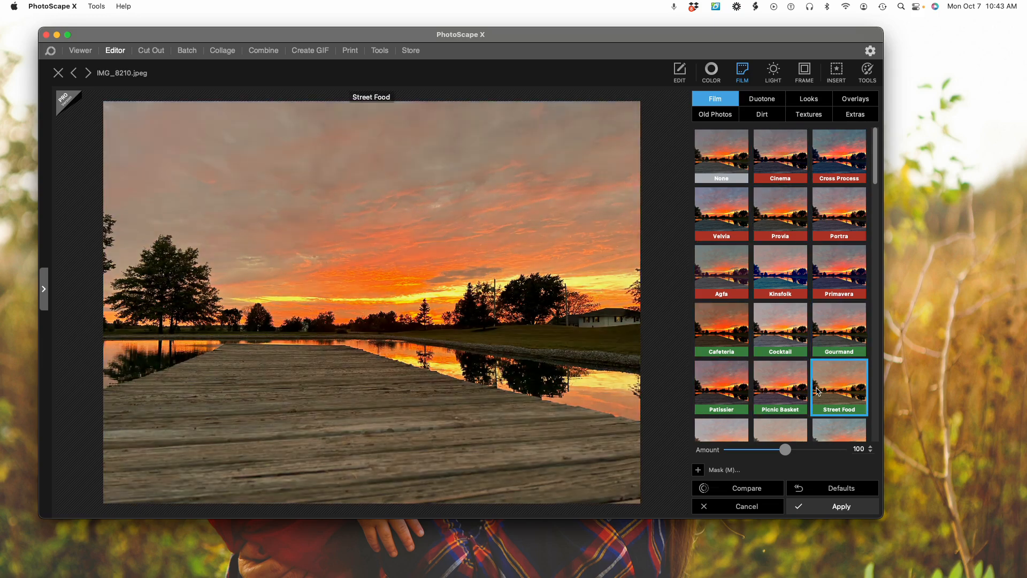
{"action": "scroll", "coordinate": [831, 381], "scroll_direction": "down", "scroll_amount": 1}
{"action": "scroll", "coordinate": [831, 381], "scroll_direction": "down", "scroll_amount": 5}
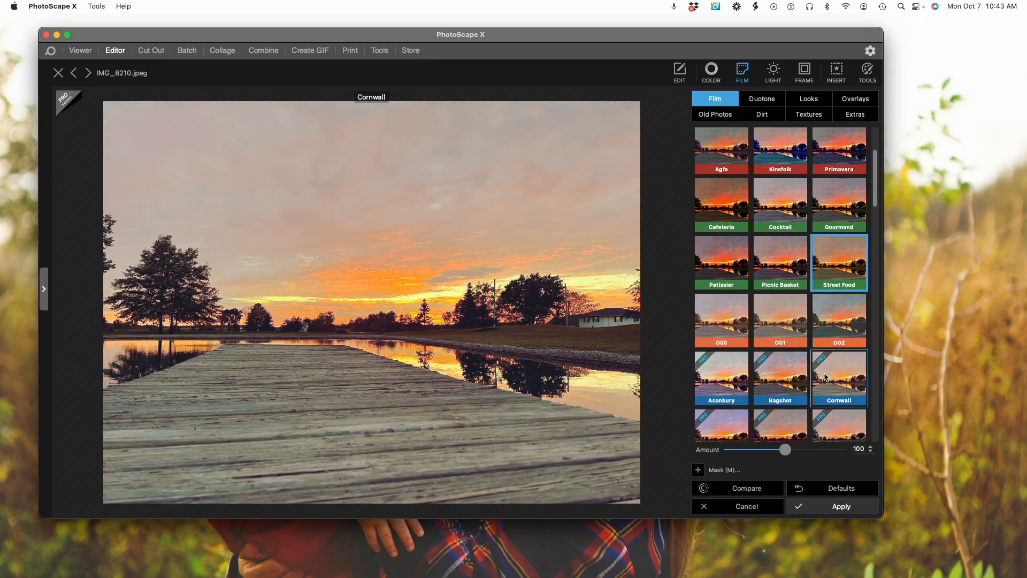
{"action": "scroll", "coordinate": [825, 364], "scroll_direction": "down", "scroll_amount": 2}
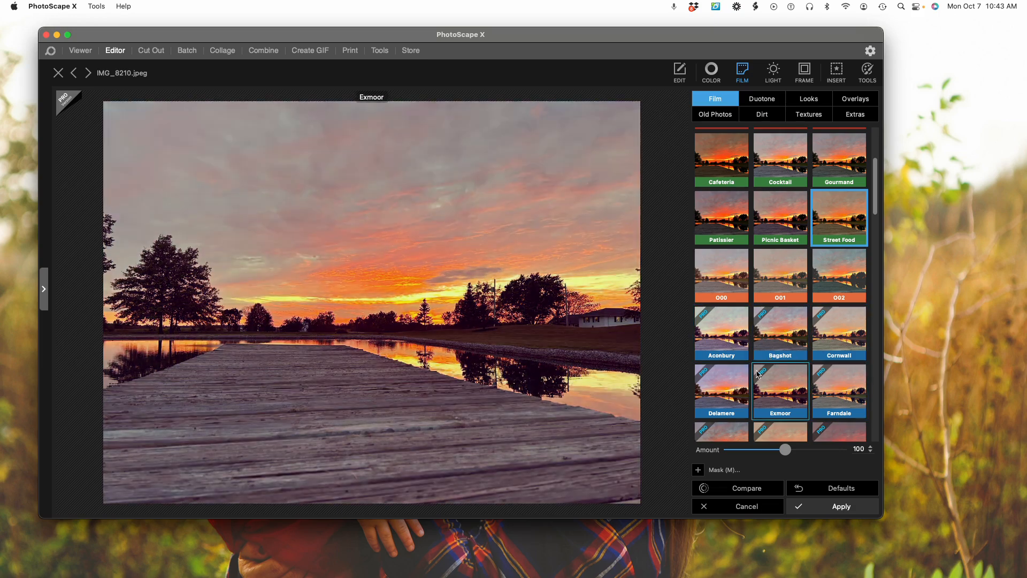
{"action": "scroll", "coordinate": [767, 369], "scroll_direction": "up", "scroll_amount": 2}
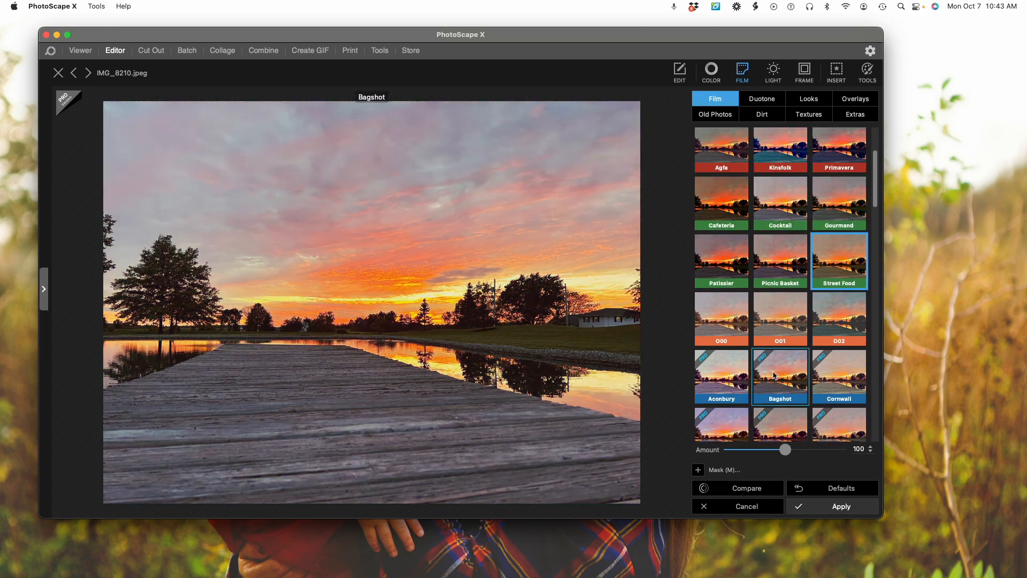
{"action": "scroll", "coordinate": [775, 375], "scroll_direction": "up", "scroll_amount": 6}
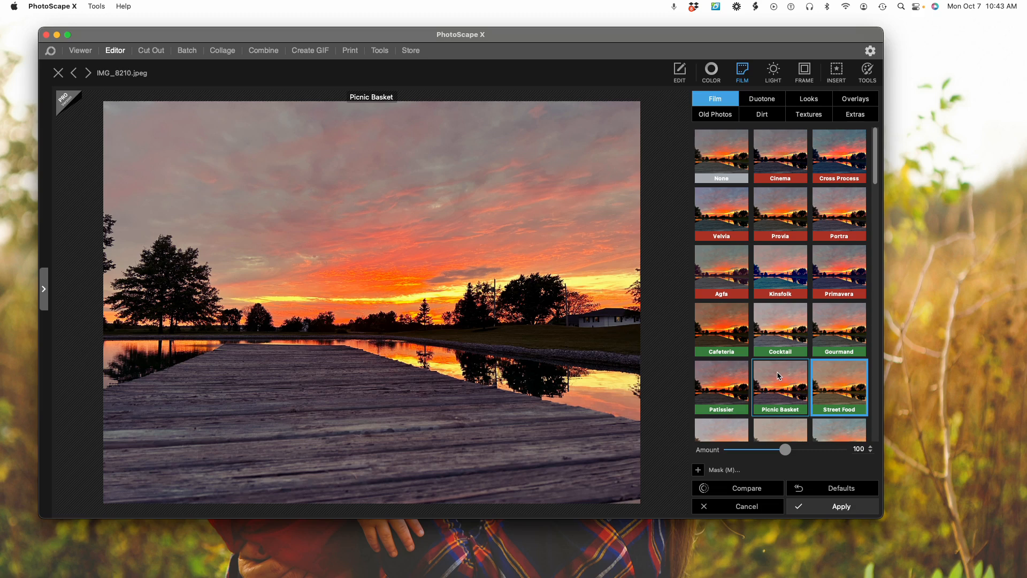
Step: Preview the Old Photos, Dirt and Textures effects, including Fabric 001, and reset the film filter to None
{"action": "left_click", "coordinate": [728, 115]}
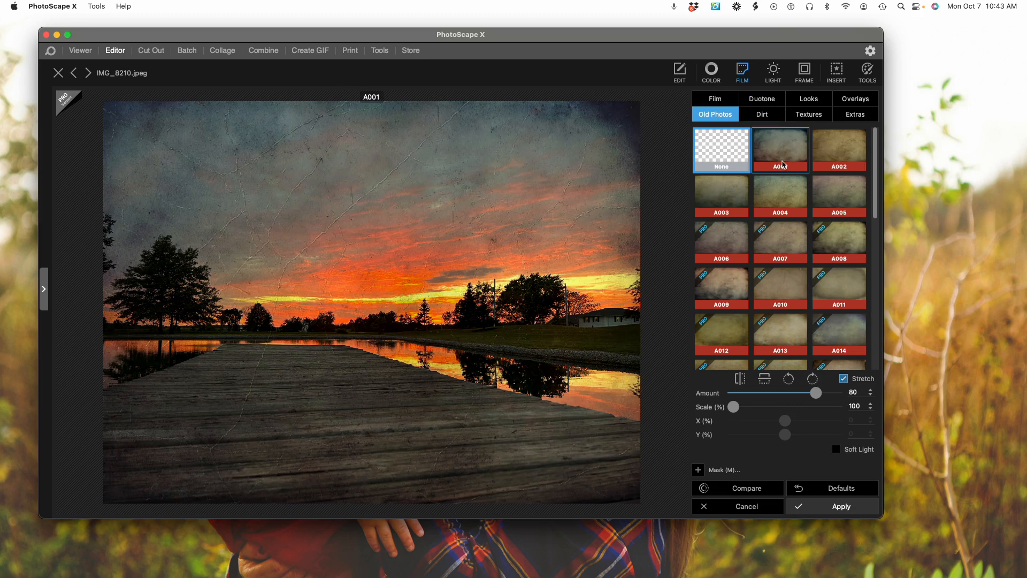
{"action": "left_click", "coordinate": [769, 119]}
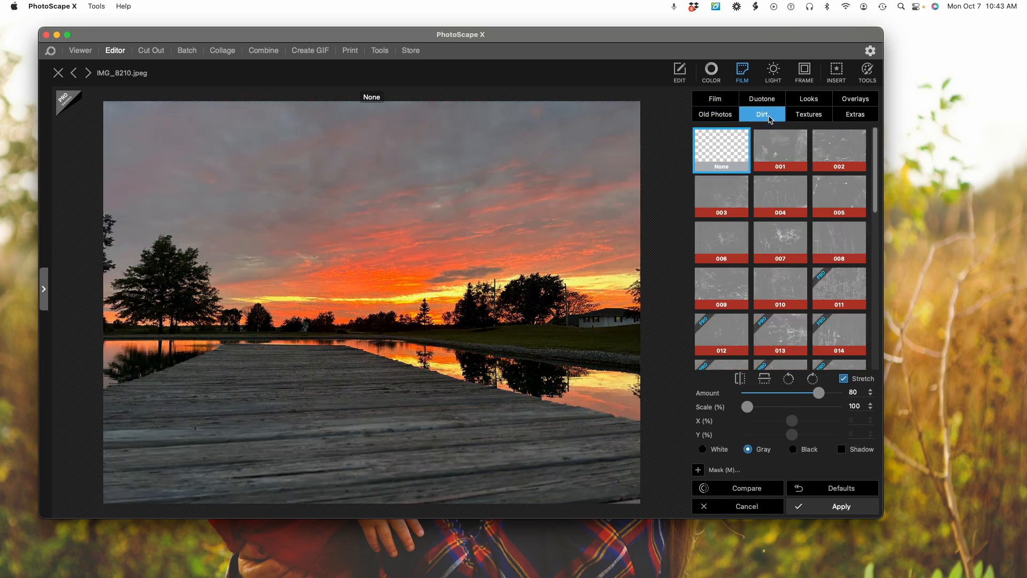
{"action": "left_click", "coordinate": [822, 116]}
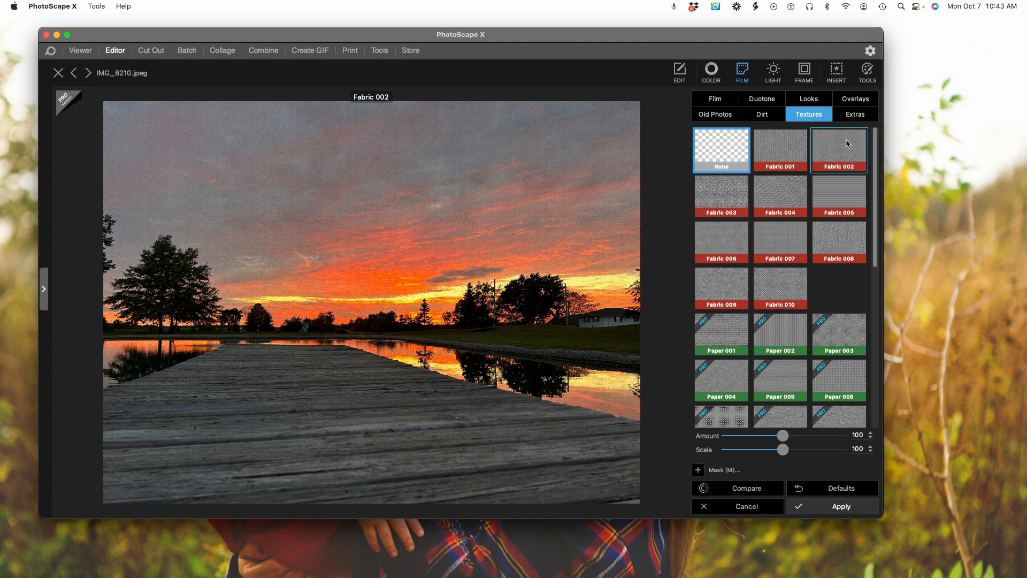
{"action": "left_click", "coordinate": [785, 157]}
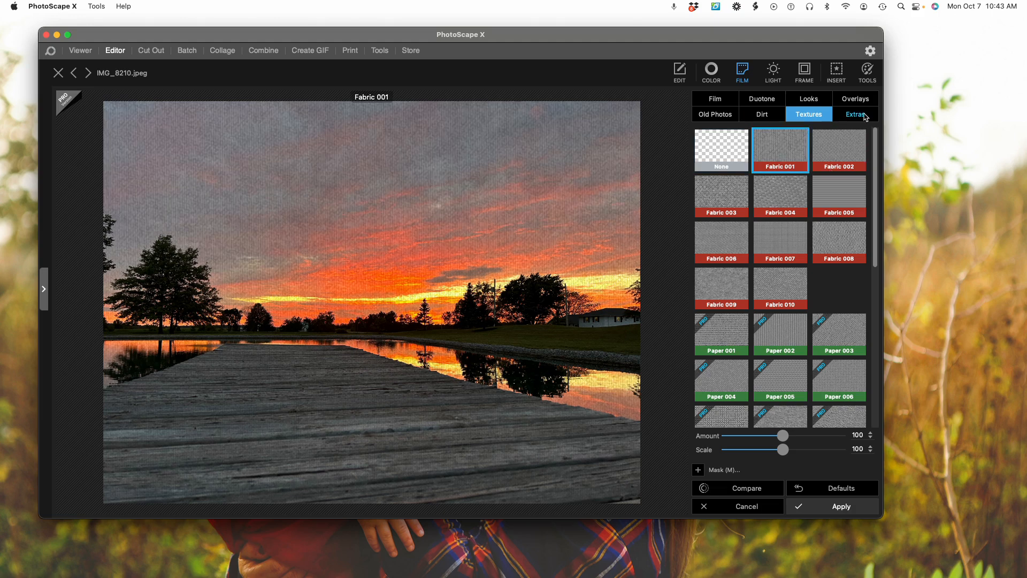
{"action": "left_click", "coordinate": [726, 101]}
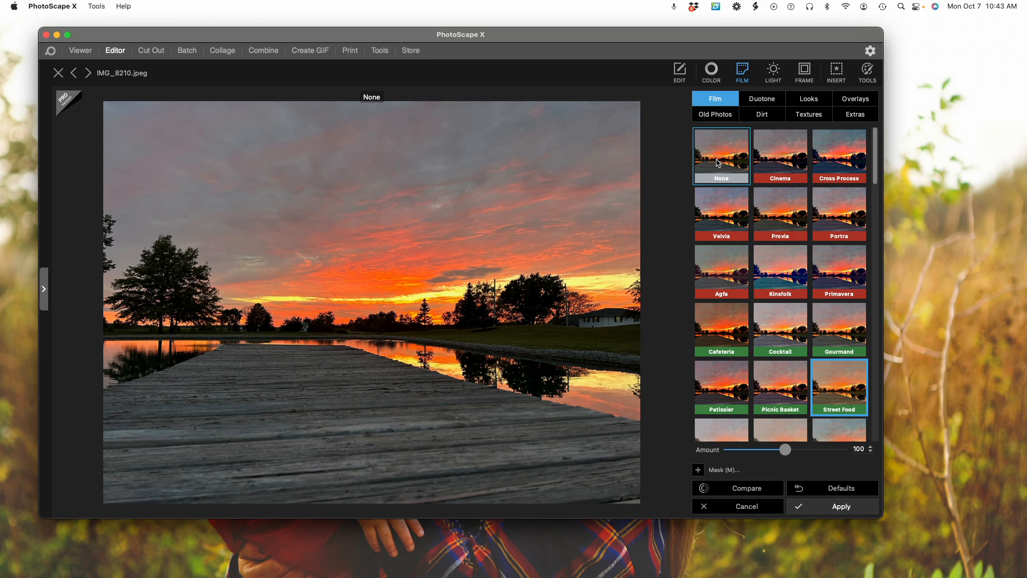
{"action": "left_click", "coordinate": [722, 163]}
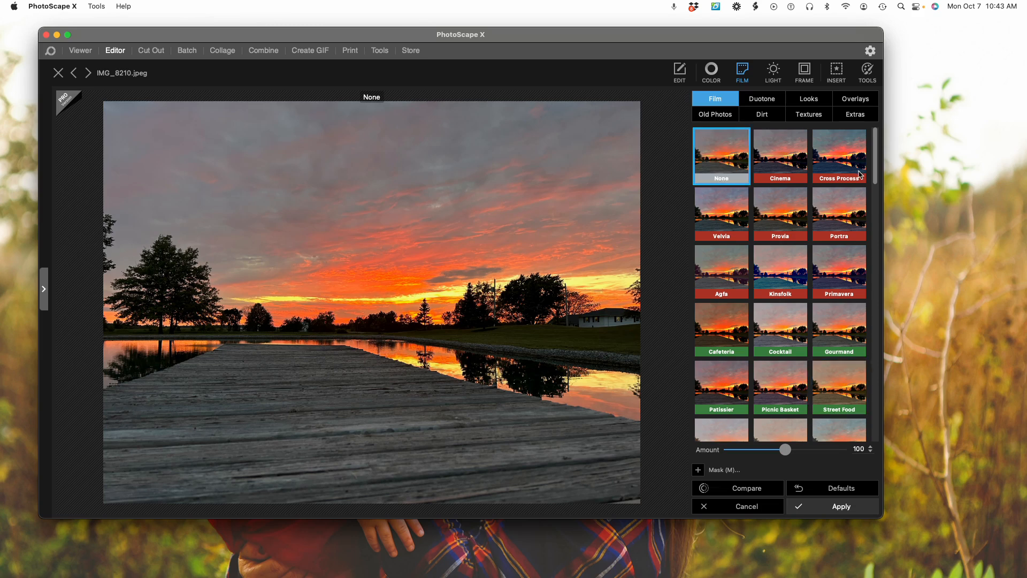
Step: Try the Light Leaks (1) effects 001, 007, 008, 009 and 010 on the photo
{"action": "left_click", "coordinate": [773, 71]}
{"action": "left_click", "coordinate": [796, 175]}
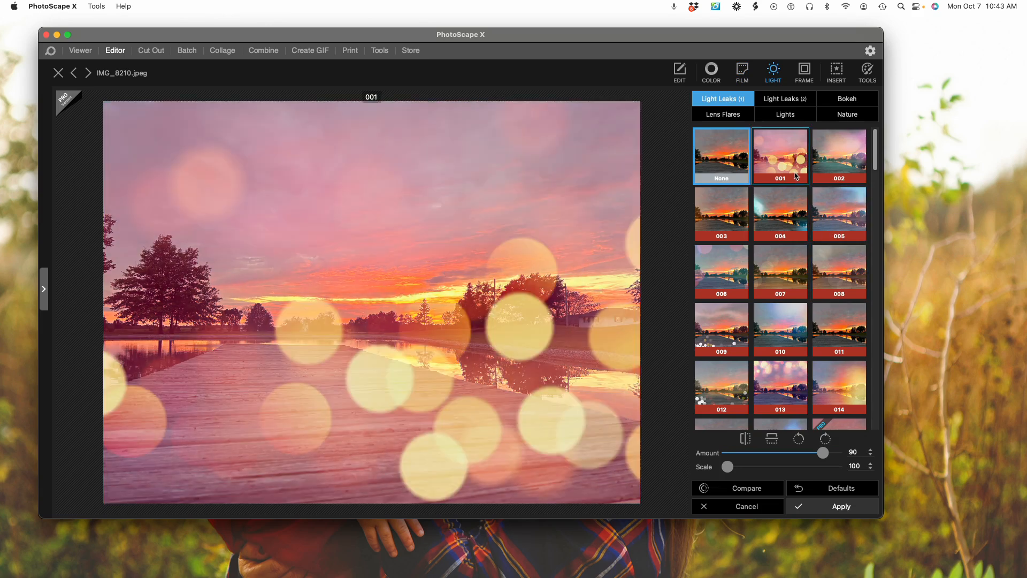
{"action": "left_click", "coordinate": [795, 287]}
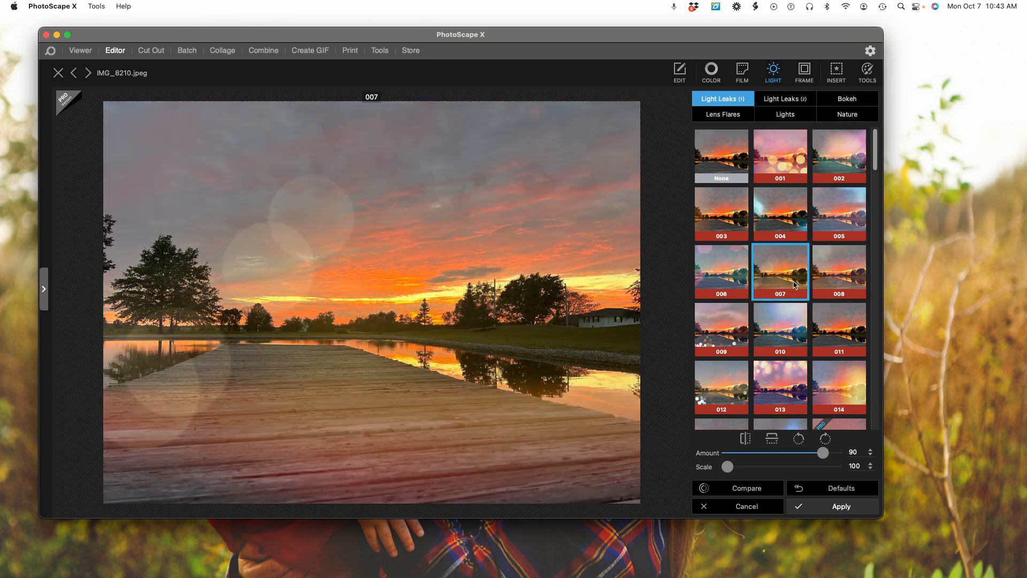
{"action": "left_click", "coordinate": [831, 282]}
{"action": "left_click", "coordinate": [734, 327]}
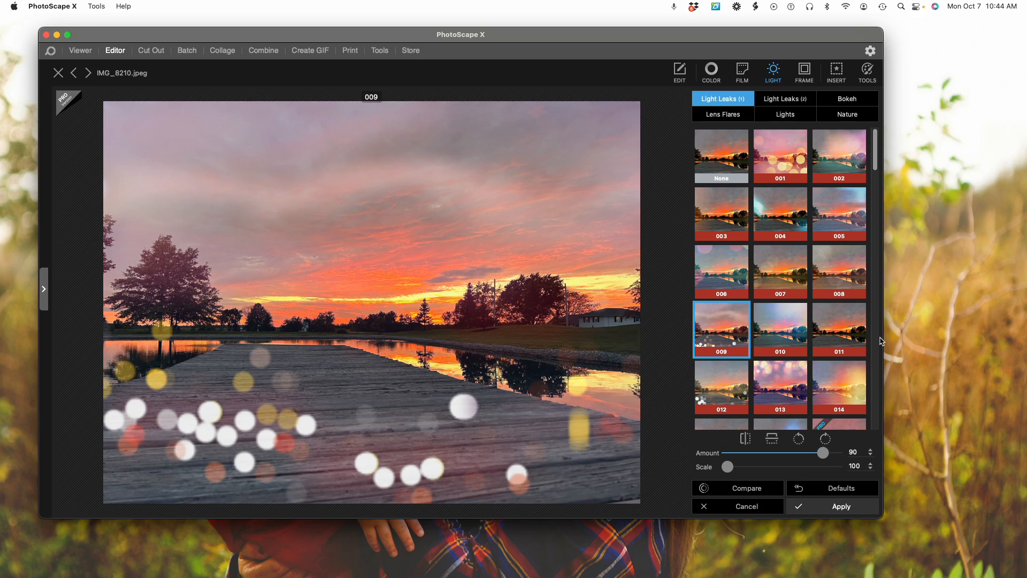
{"action": "left_click", "coordinate": [756, 334]}
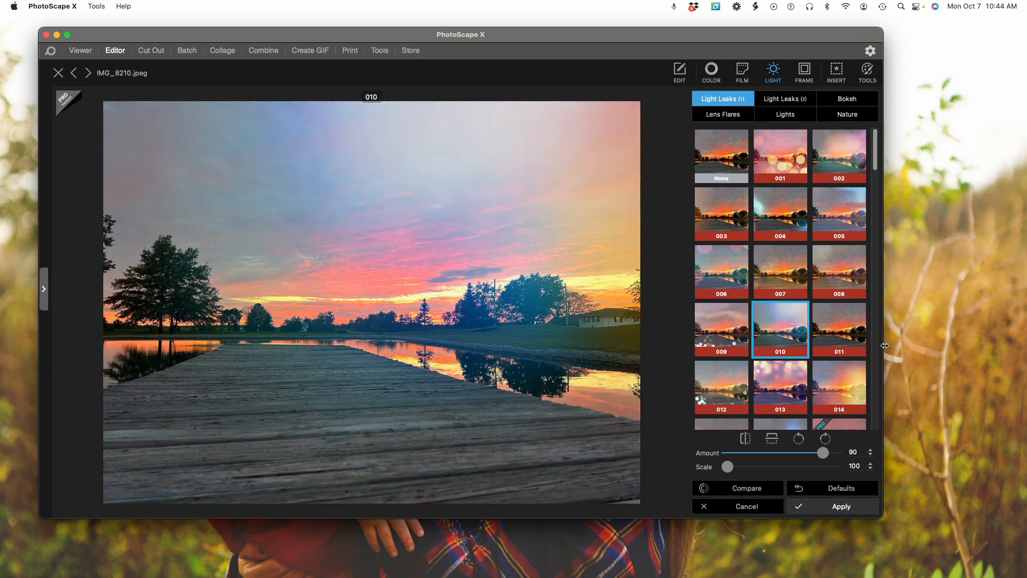
Step: Try the Light Leaks (2) effects 001 and 002 on the photo, and reset the effect to None
{"action": "left_click", "coordinate": [783, 98]}
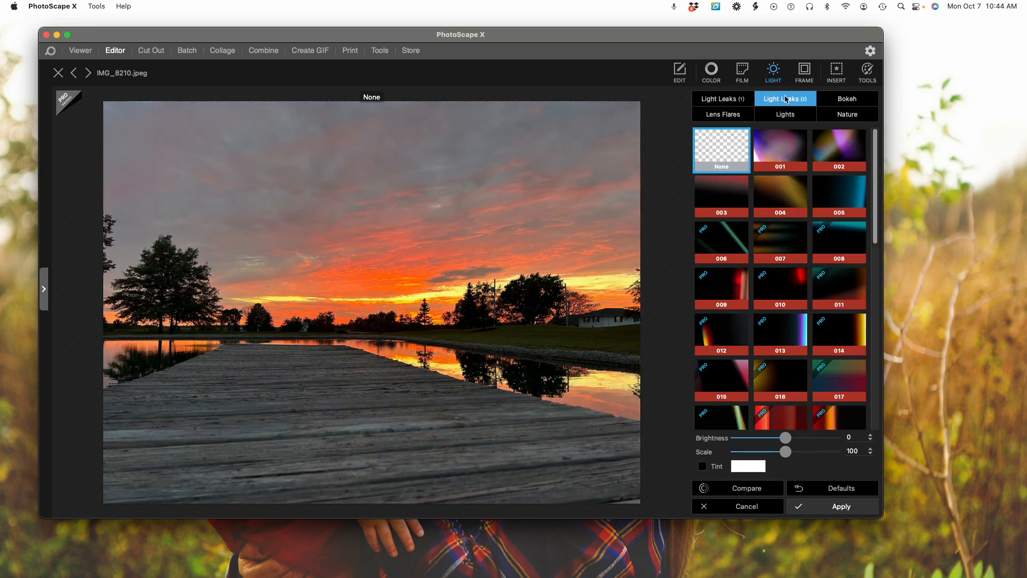
{"action": "left_click", "coordinate": [799, 158]}
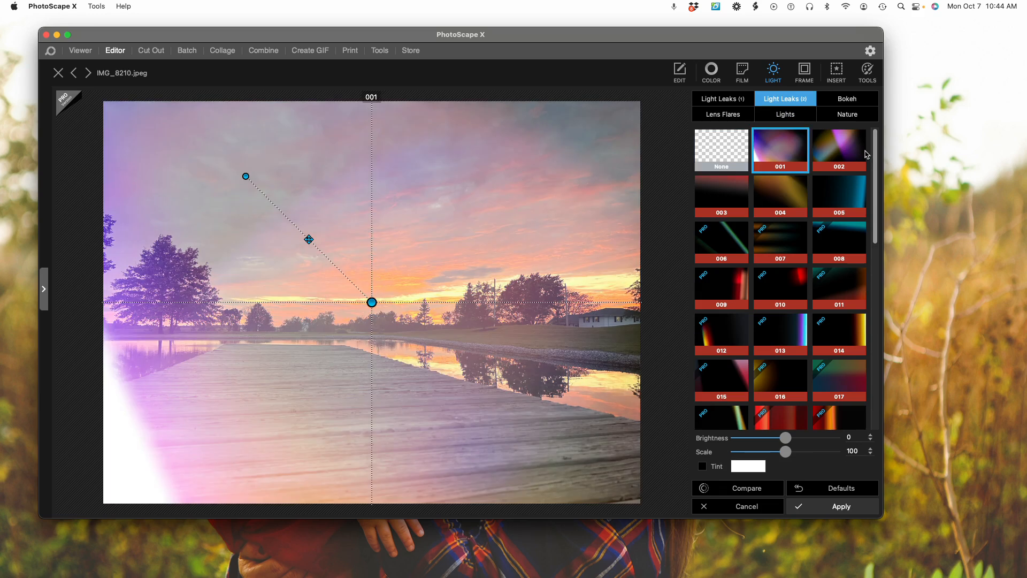
{"action": "left_click", "coordinate": [850, 159]}
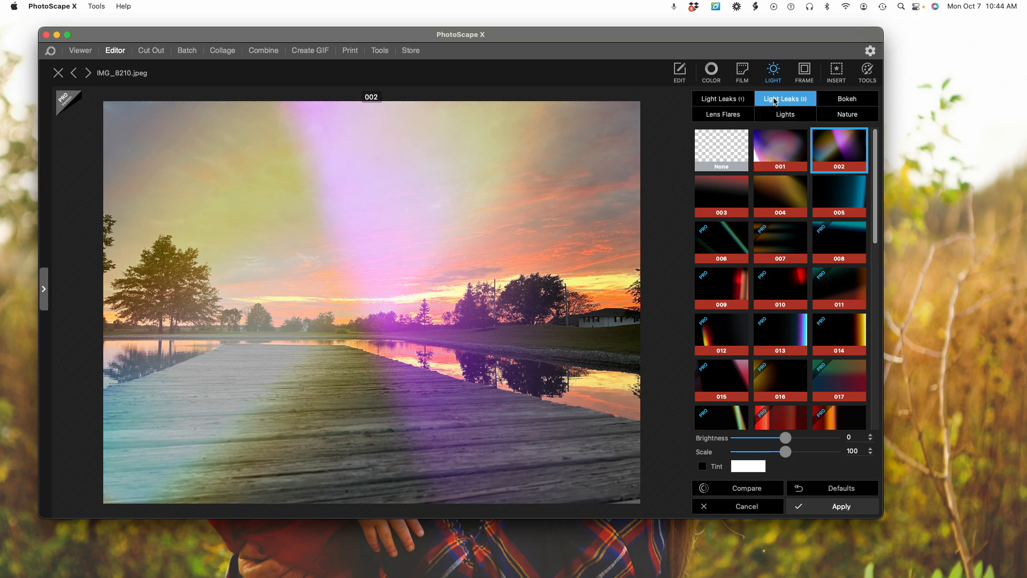
{"action": "left_click", "coordinate": [723, 148]}
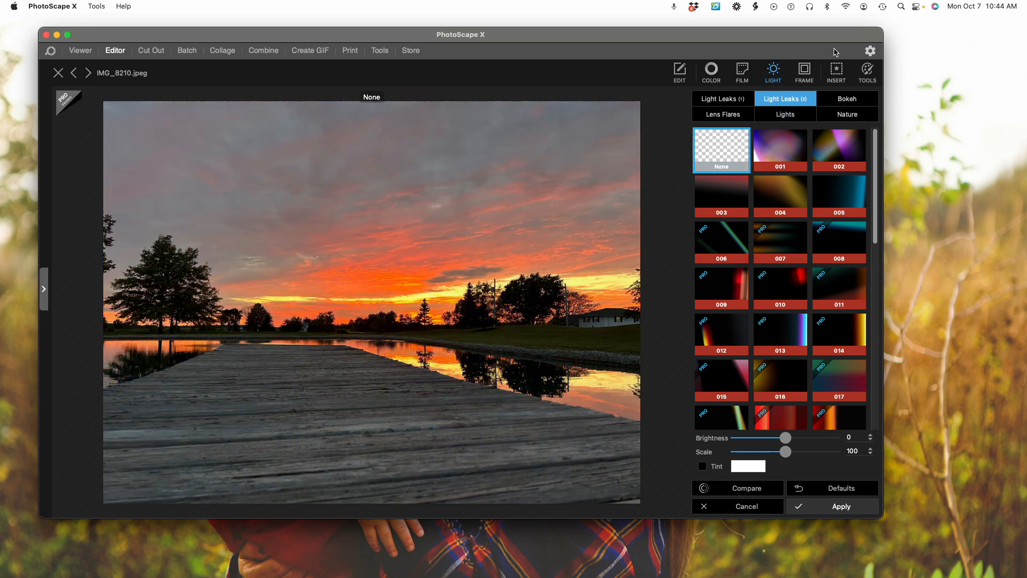
Step: Try several line frames on the sunset photo: horizontal bars, vertical bars and a thin white frame with crossed corners
{"action": "left_click", "coordinate": [807, 73]}
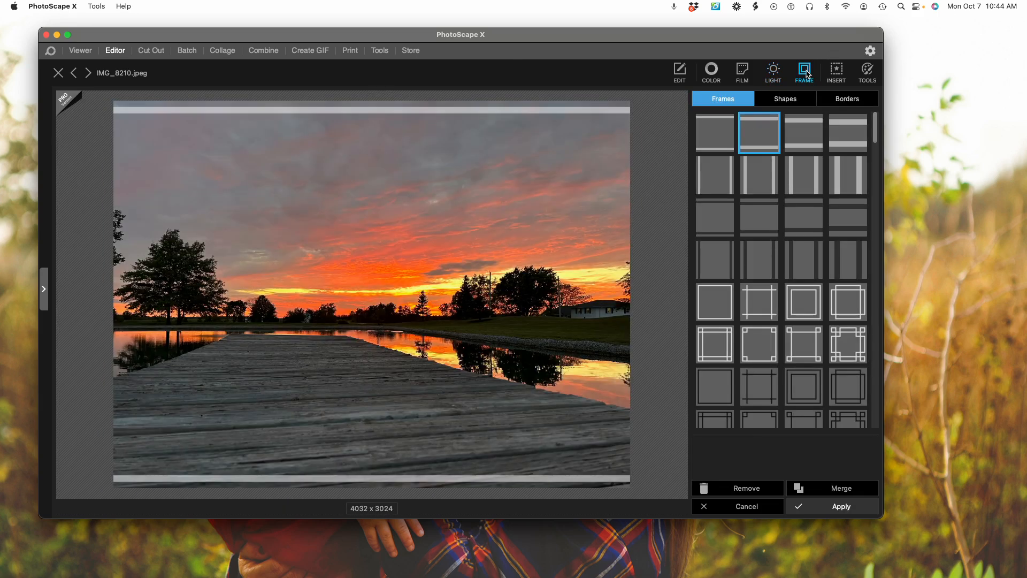
{"action": "left_click", "coordinate": [791, 171]}
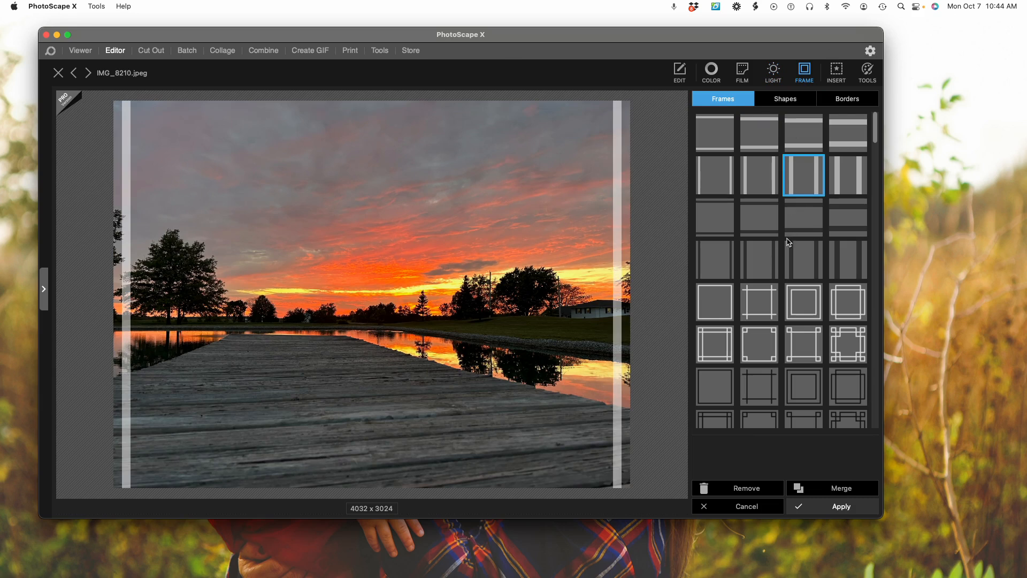
{"action": "left_click", "coordinate": [762, 293]}
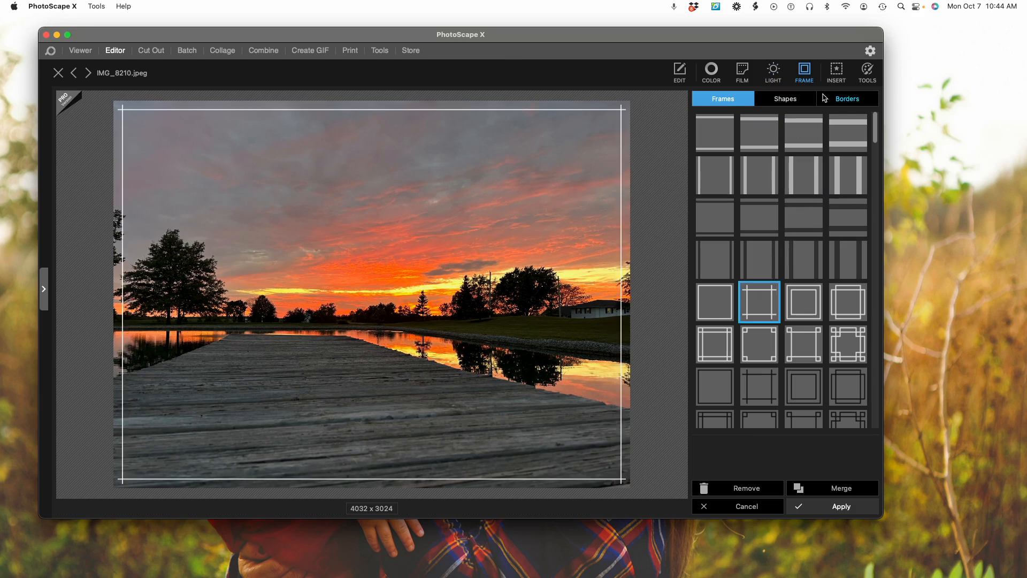
Step: Preview the circle shape and the borders, try a circular border with a pink-to-orange gradient background, and cancel the frame changes
{"action": "left_click", "coordinate": [784, 103]}
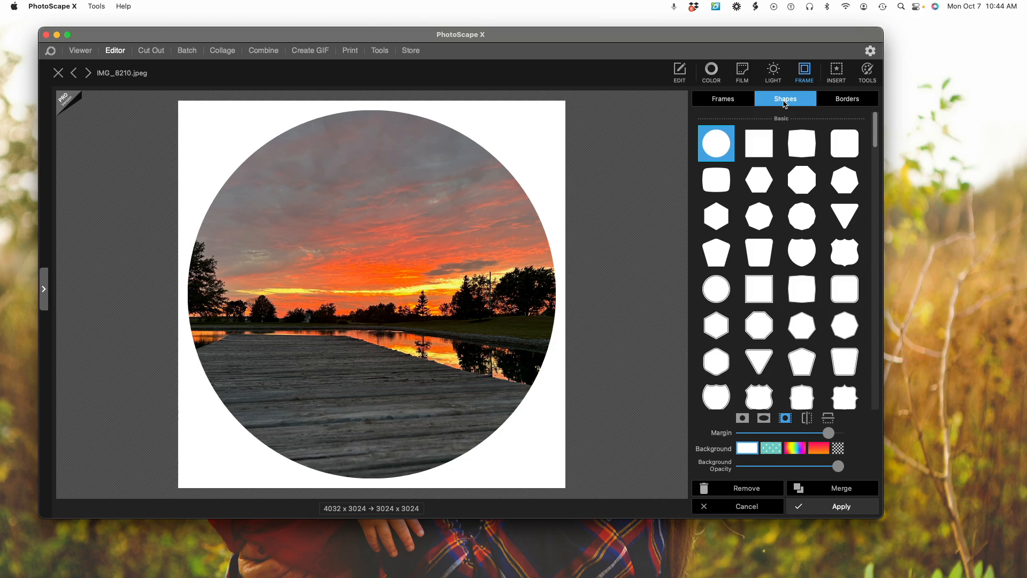
{"action": "left_click", "coordinate": [860, 101]}
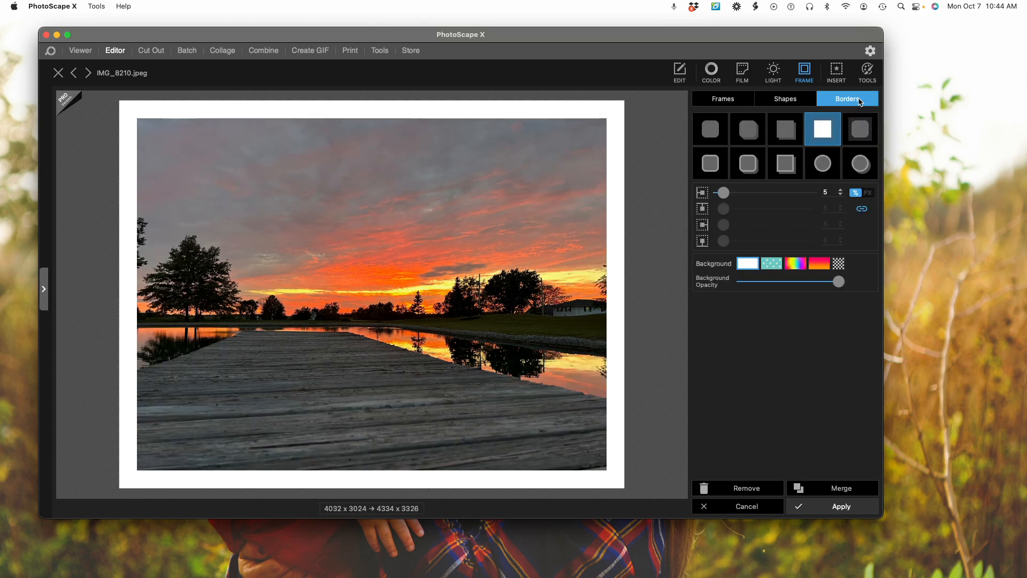
{"action": "left_click", "coordinate": [833, 164]}
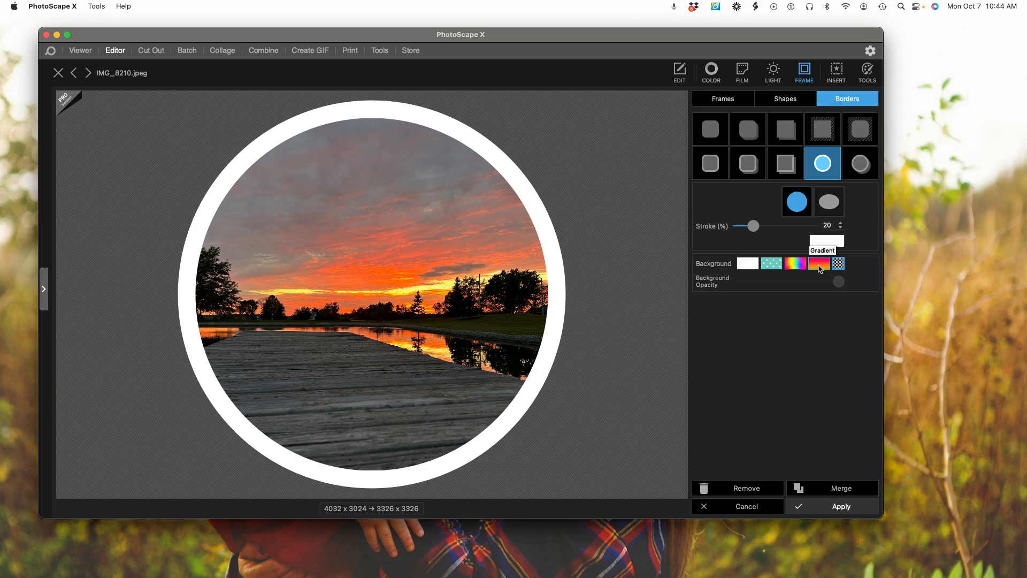
{"action": "left_click", "coordinate": [819, 267]}
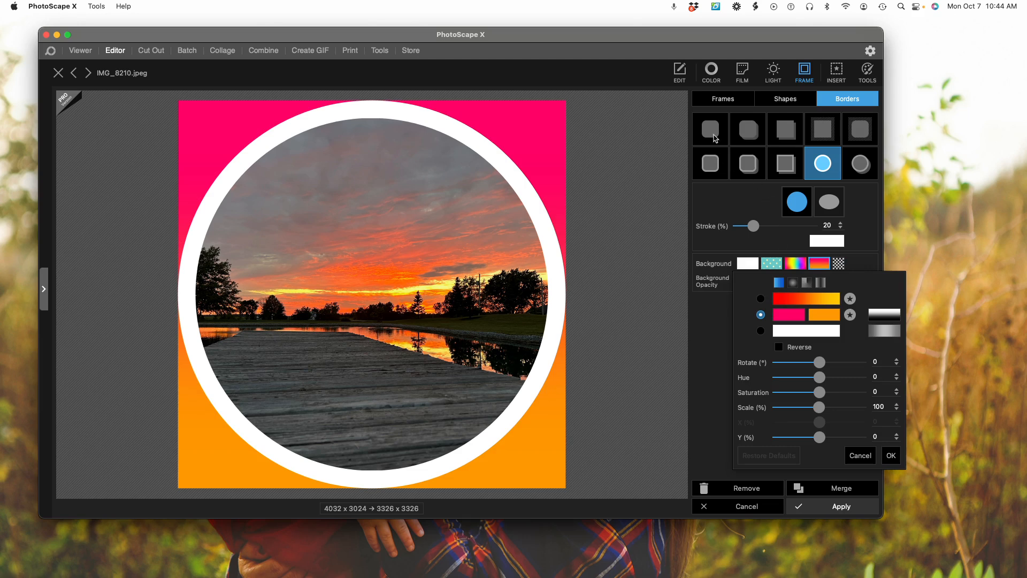
{"action": "left_click", "coordinate": [836, 72]}
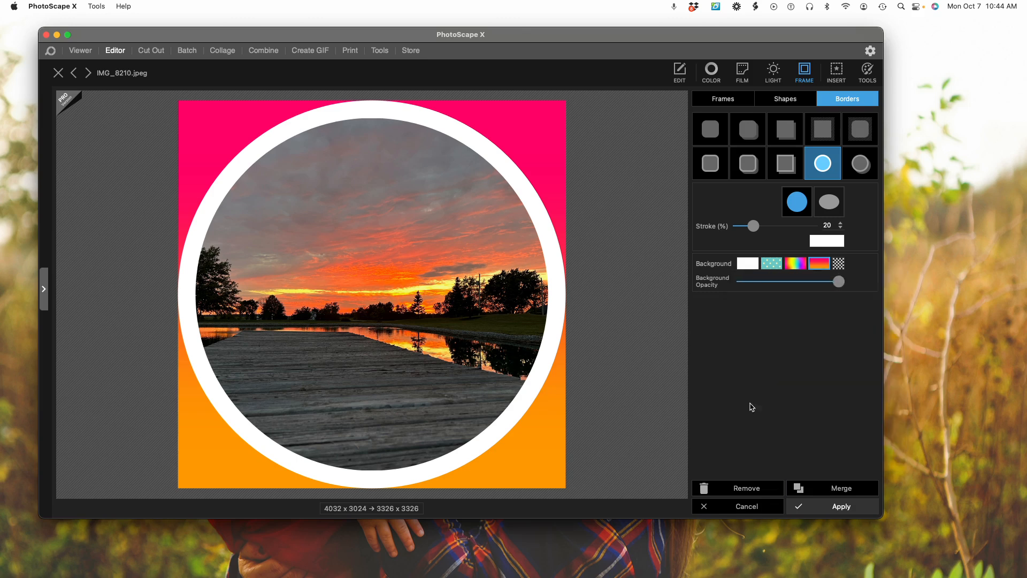
{"action": "left_click", "coordinate": [752, 507]}
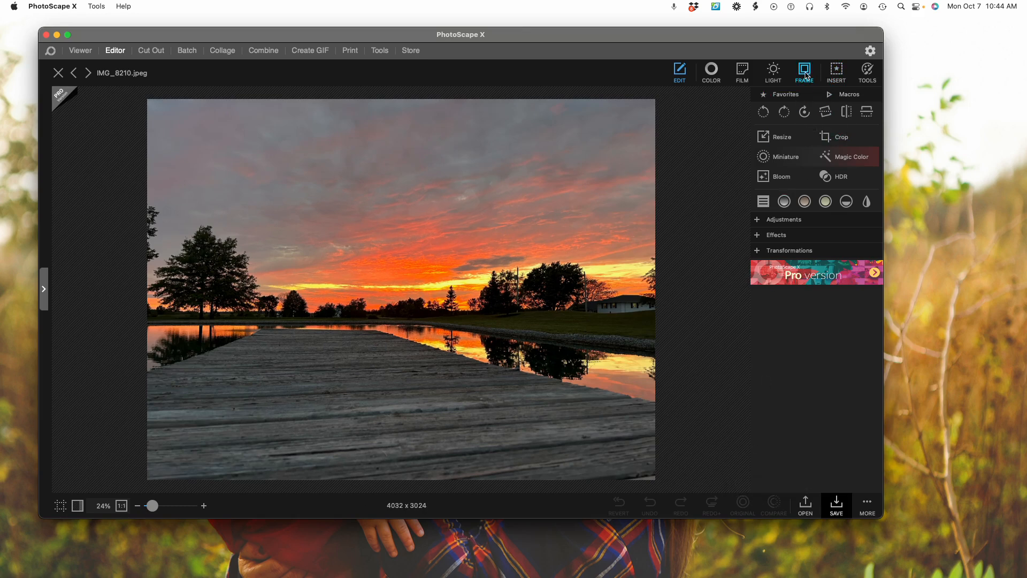
Step: Look over the emoji stickers, try inserting a default Text object on the sunset photo, and undo it
{"action": "left_click", "coordinate": [840, 74]}
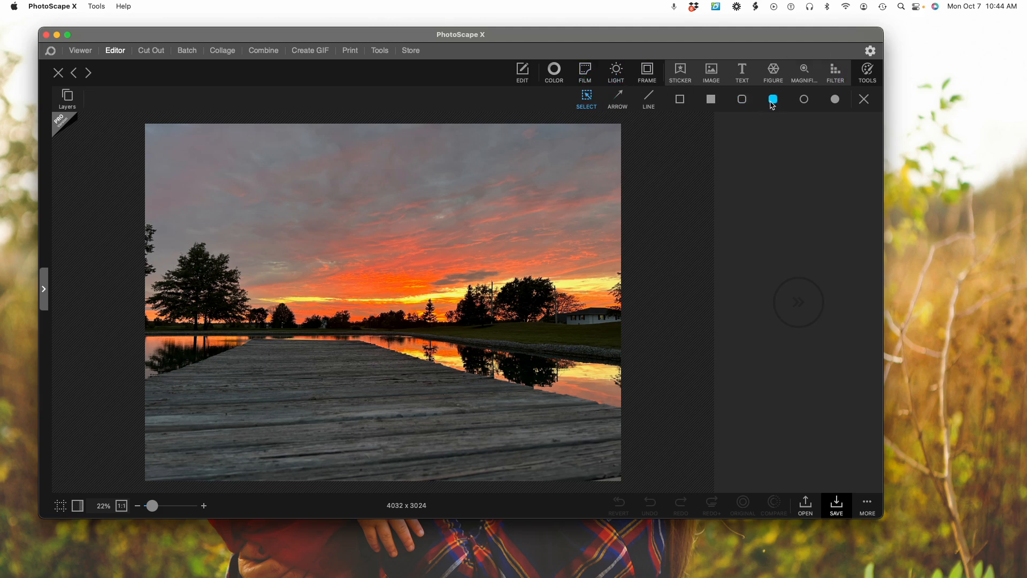
{"action": "left_click", "coordinate": [681, 71]}
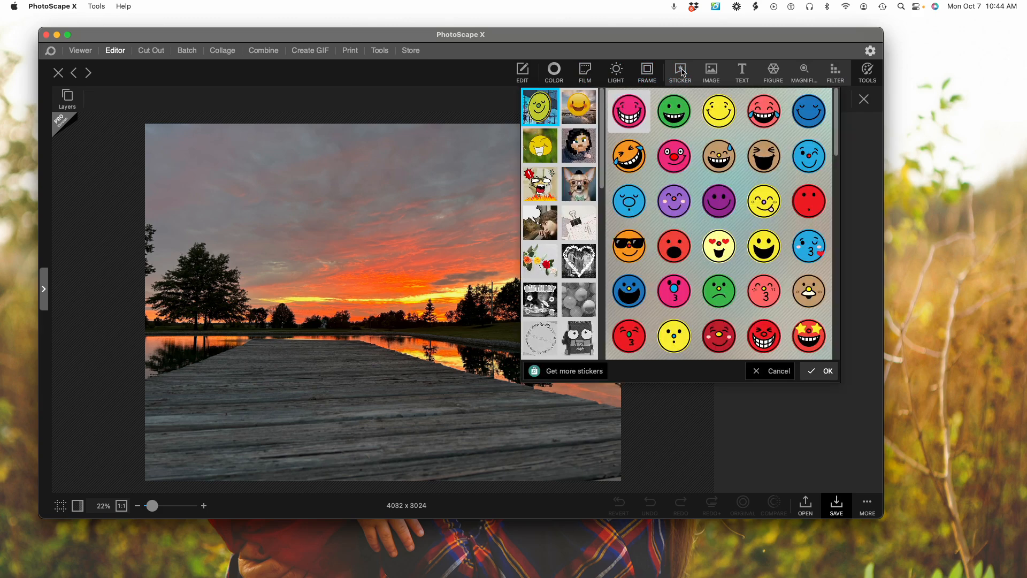
{"action": "left_click", "coordinate": [744, 72]}
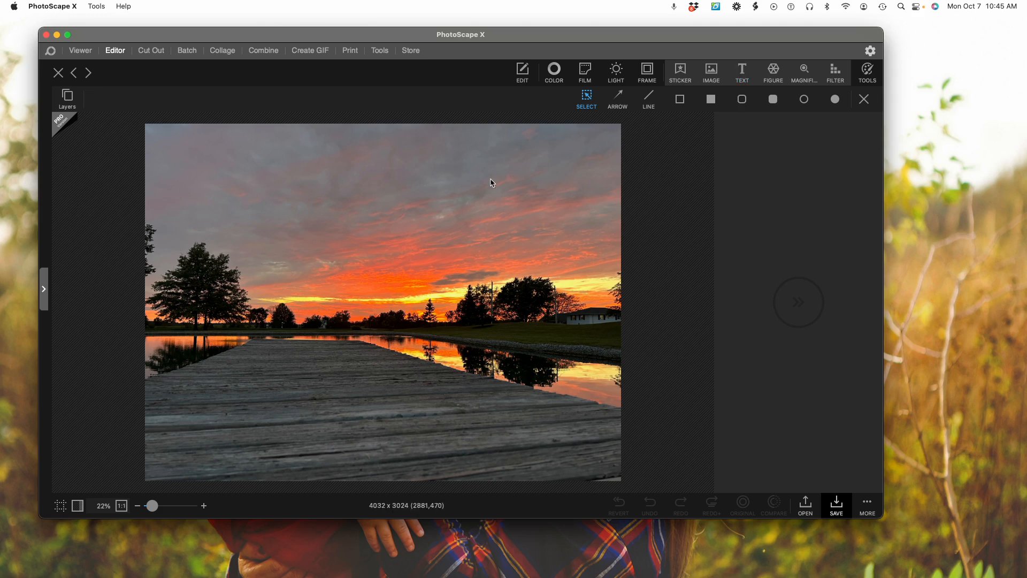
{"action": "left_click", "coordinate": [743, 73]}
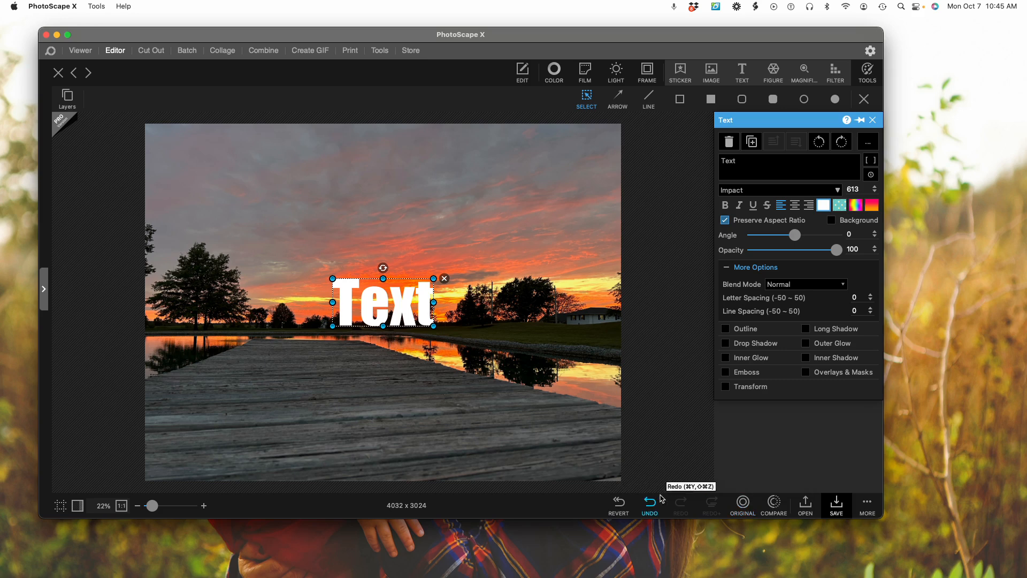
{"action": "left_click", "coordinate": [629, 514]}
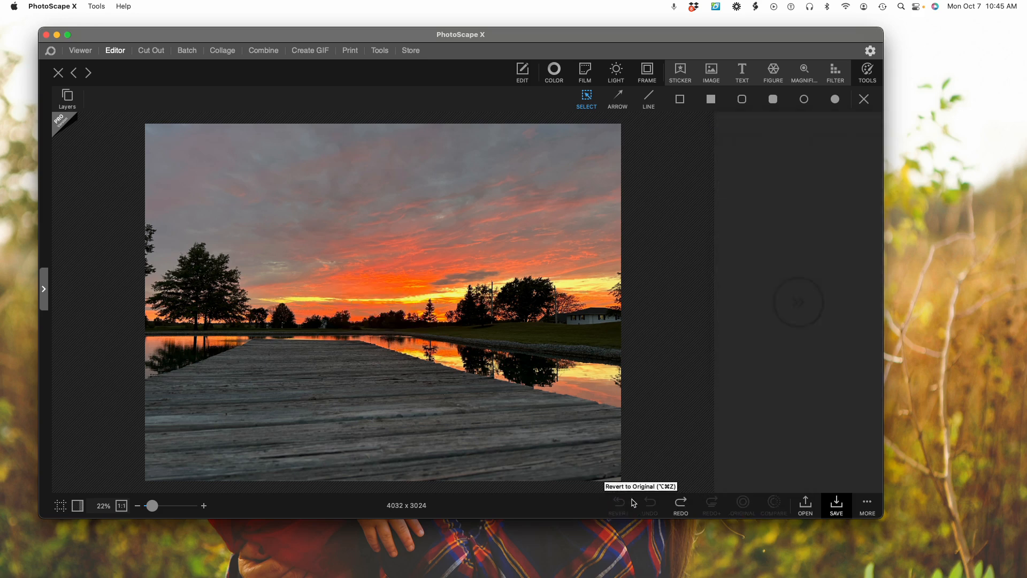
Step: Look over the list of retouching tools and the Draw brush options without drawing anything
{"action": "left_click", "coordinate": [868, 73]}
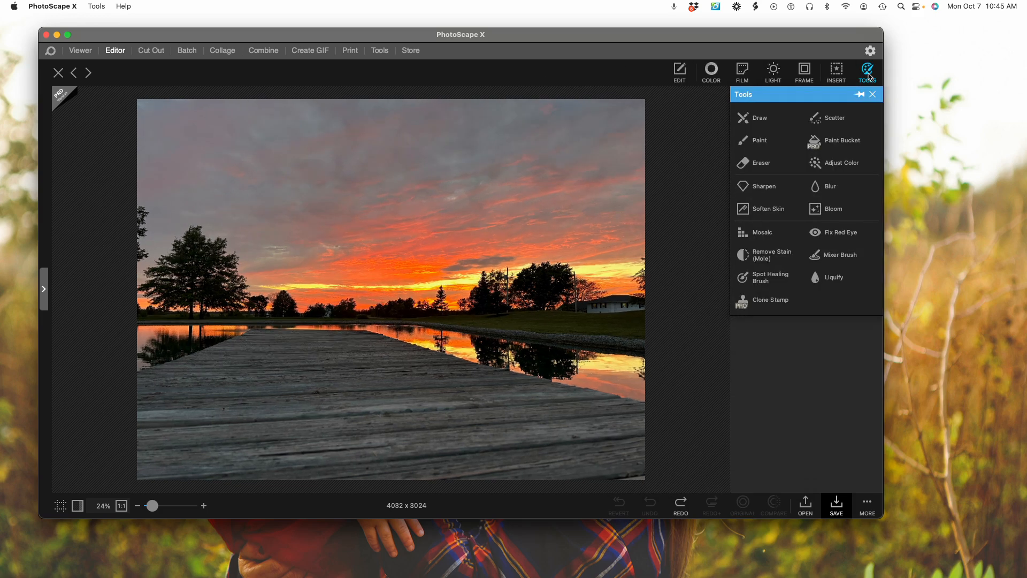
{"action": "left_click", "coordinate": [761, 123]}
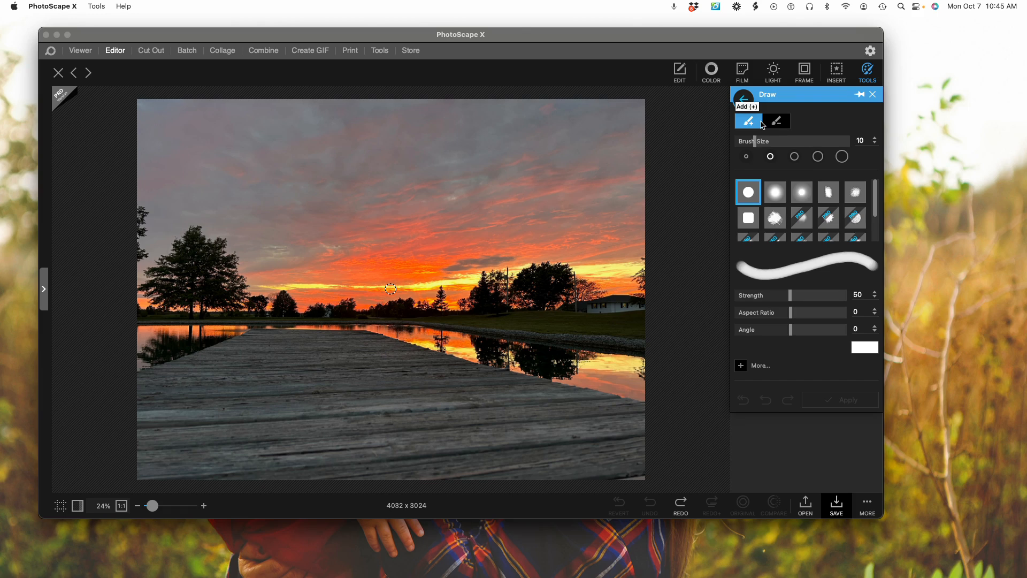
{"action": "left_click", "coordinate": [873, 95]}
{"action": "left_click", "coordinate": [868, 71]}
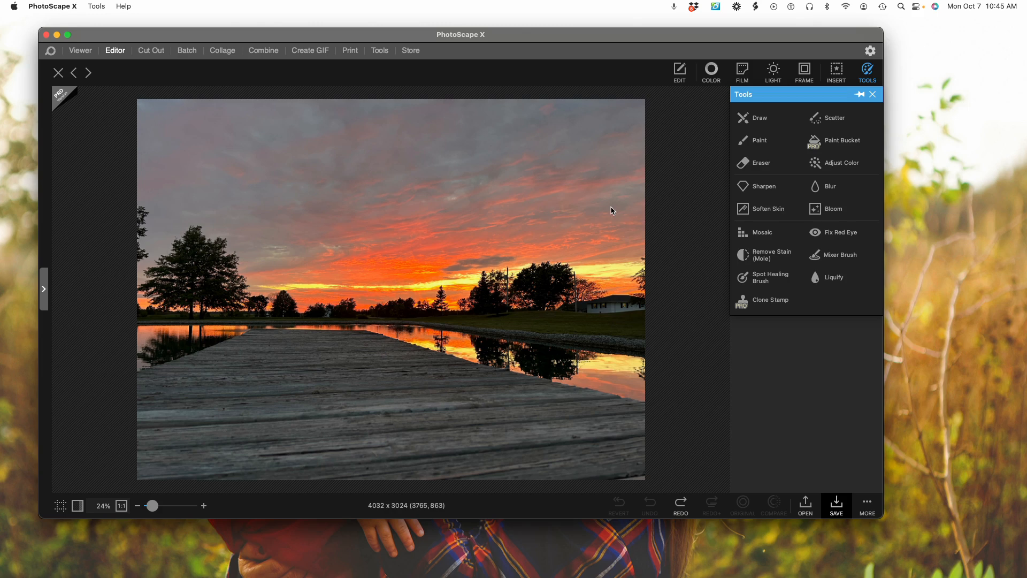
Step: Replace the open photo with the lake photo IMG_8245.jpeg and set the Spot Healing Brush size to 30
{"action": "left_click", "coordinate": [59, 74]}
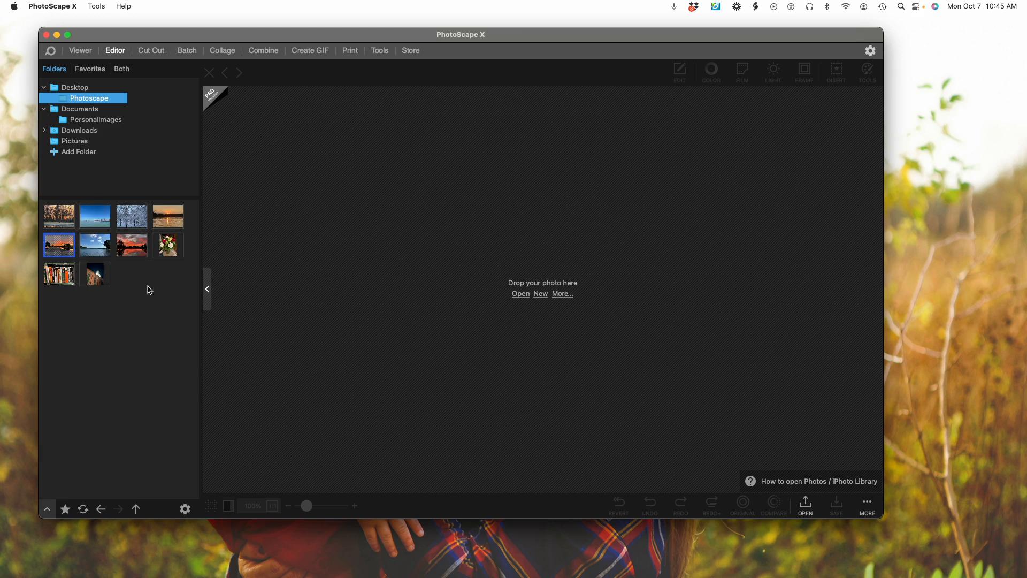
{"action": "double_click", "coordinate": [99, 244]}
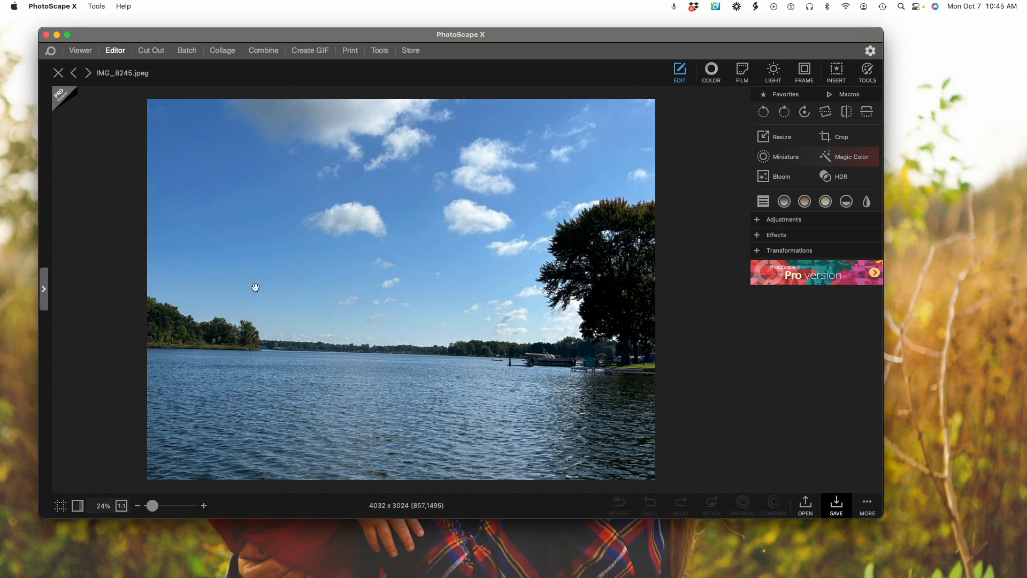
{"action": "left_click", "coordinate": [868, 71]}
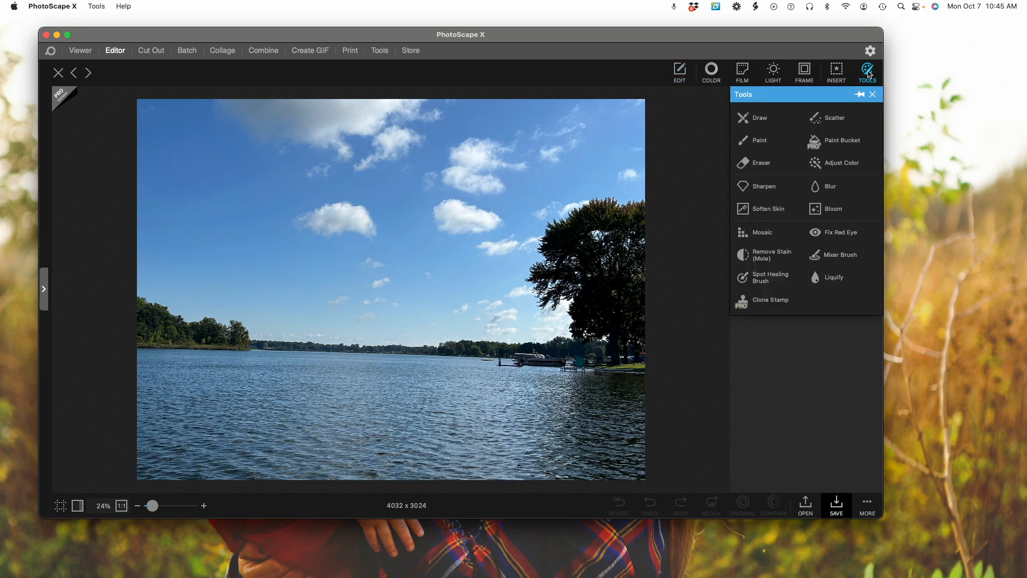
{"action": "left_click", "coordinate": [766, 278]}
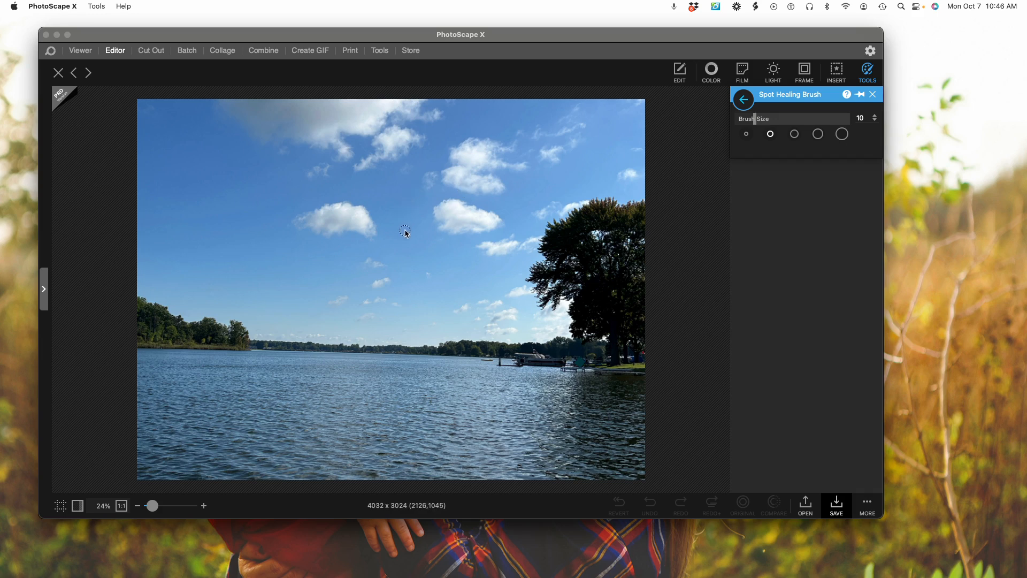
{"action": "left_click", "coordinate": [795, 135]}
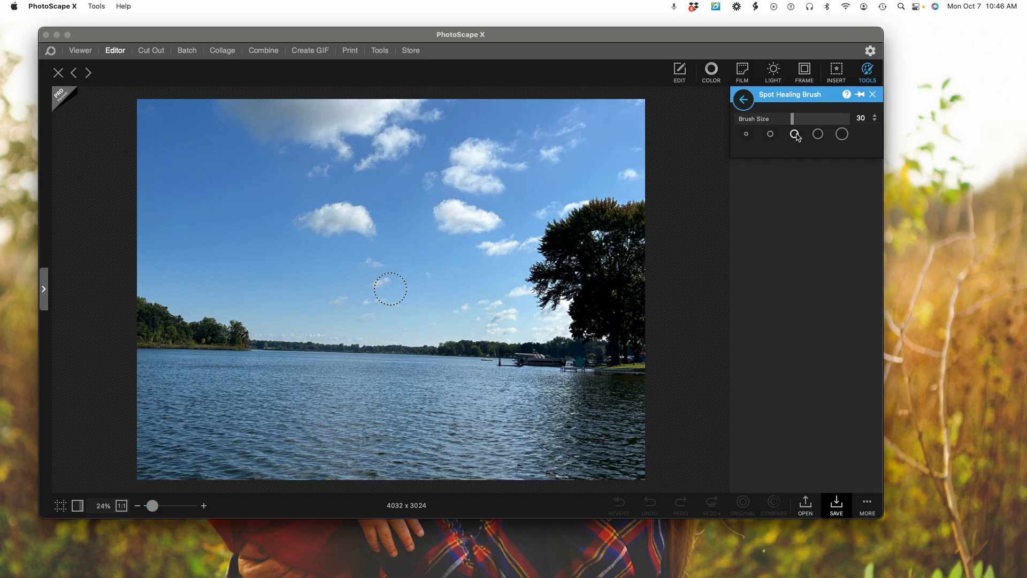
Step: Remove several small clouds low in the sky with the Spot Healing Brush, and close the photo without saving
{"action": "left_click", "coordinate": [372, 263]}
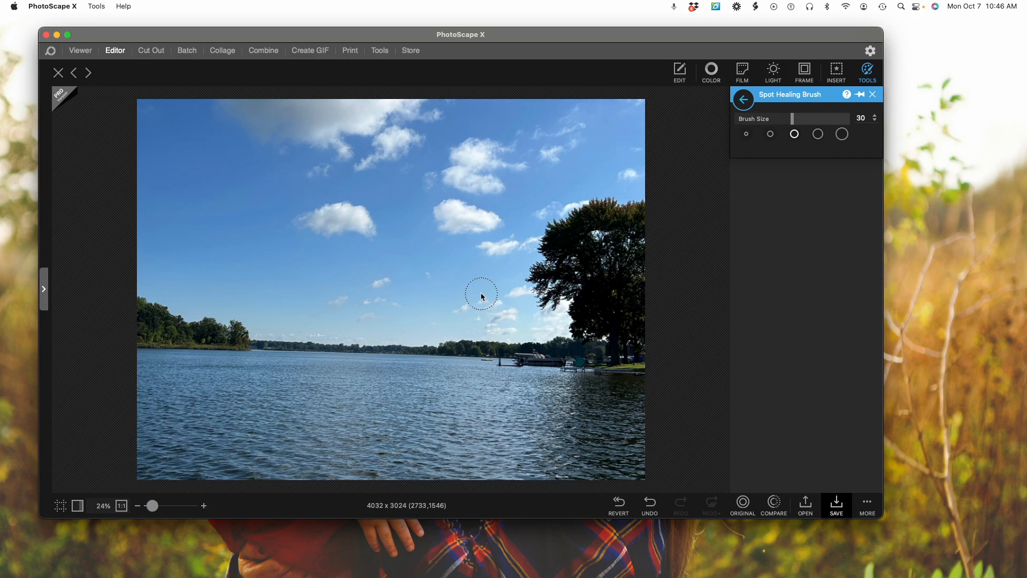
{"action": "left_click", "coordinate": [379, 280]}
{"action": "left_click", "coordinate": [432, 274]}
{"action": "left_click", "coordinate": [460, 304]}
{"action": "left_click", "coordinate": [487, 298]}
{"action": "left_click", "coordinate": [480, 296]}
{"action": "left_click", "coordinate": [341, 296]}
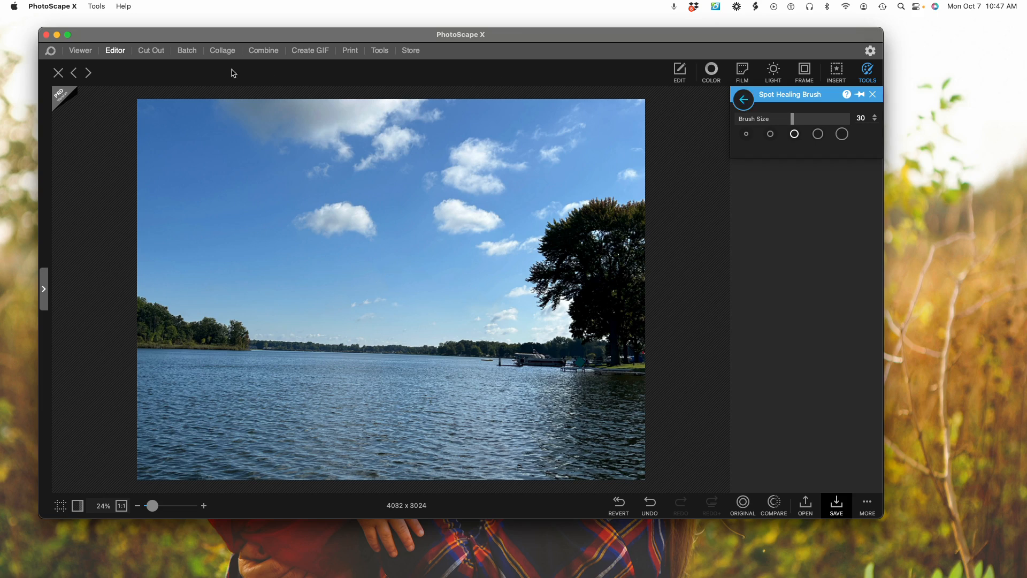
{"action": "left_click", "coordinate": [58, 74]}
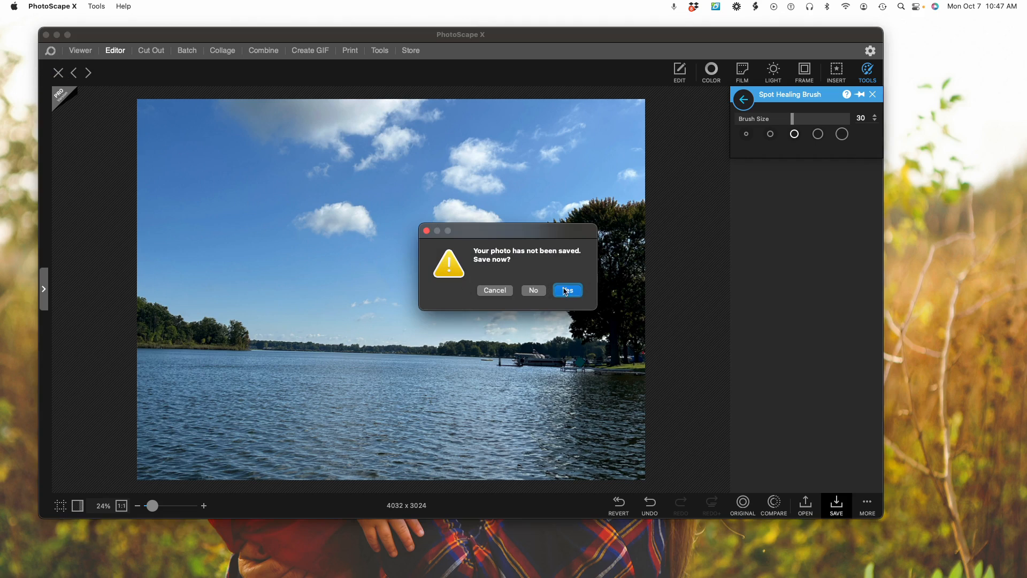
{"action": "left_click", "coordinate": [533, 293]}
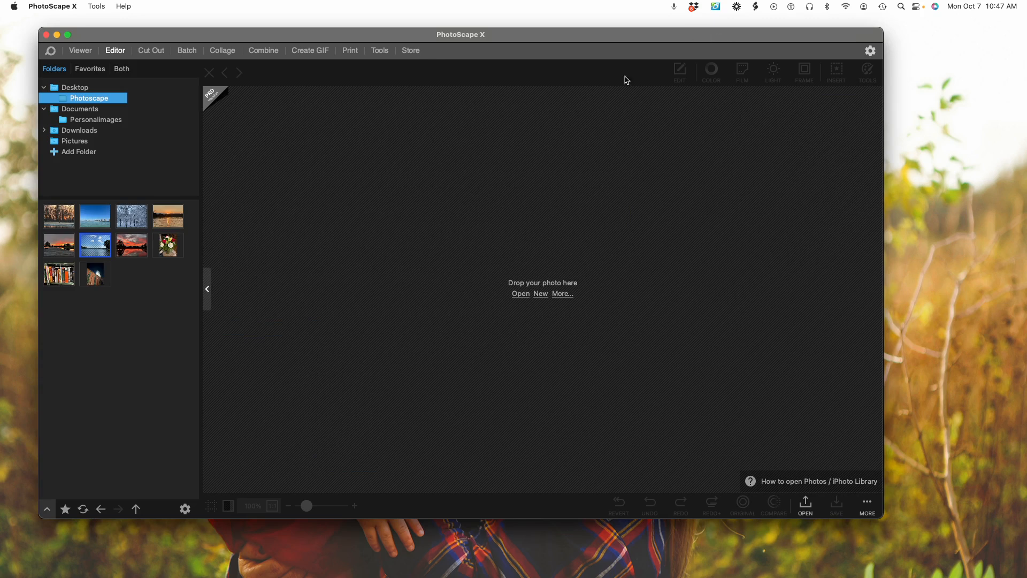
Step: Open the snowy trees photo IMG_0799.jpeg and choose the Eraser
{"action": "left_click", "coordinate": [126, 216]}
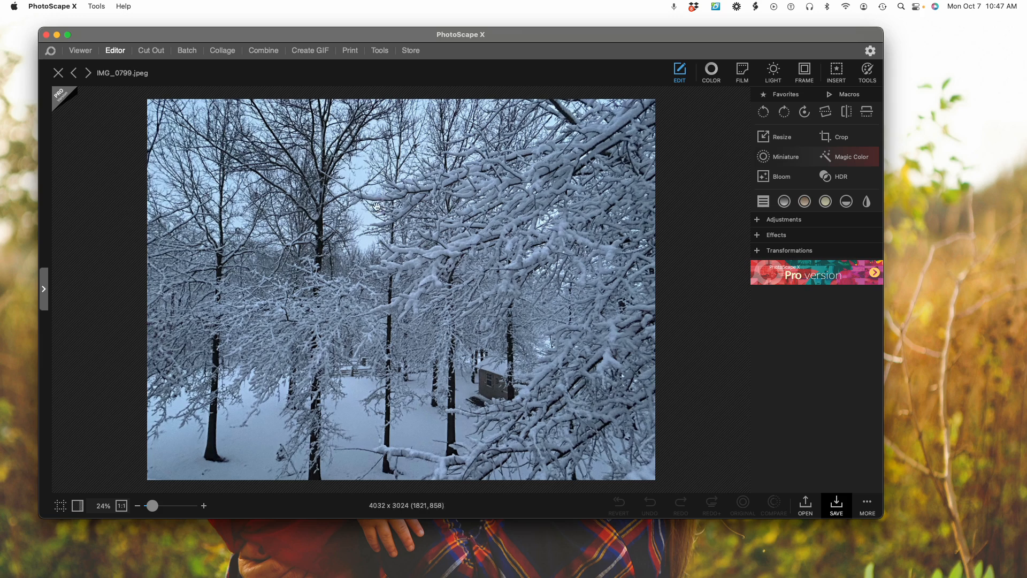
{"action": "left_click", "coordinate": [867, 70]}
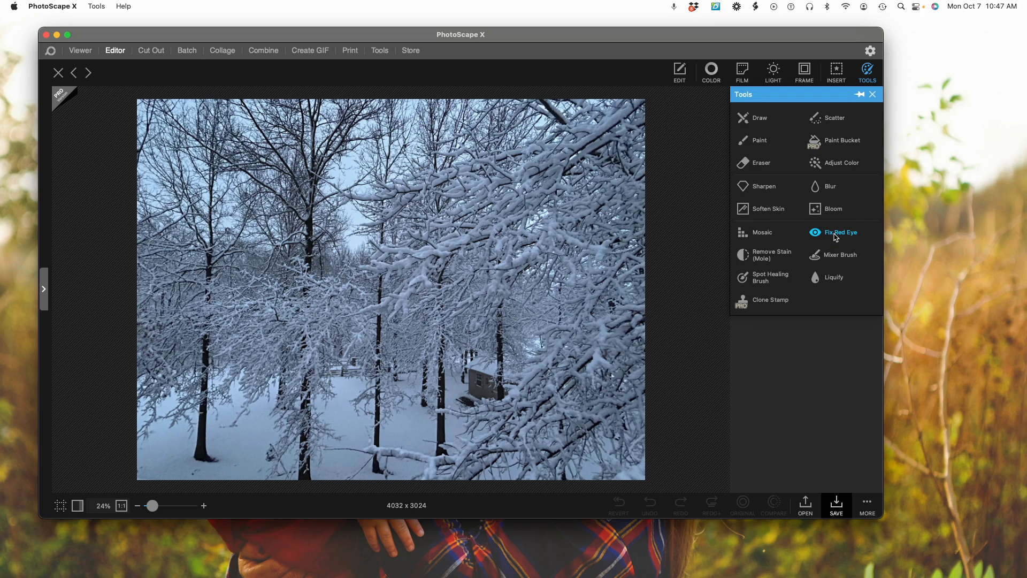
{"action": "left_click", "coordinate": [761, 163]}
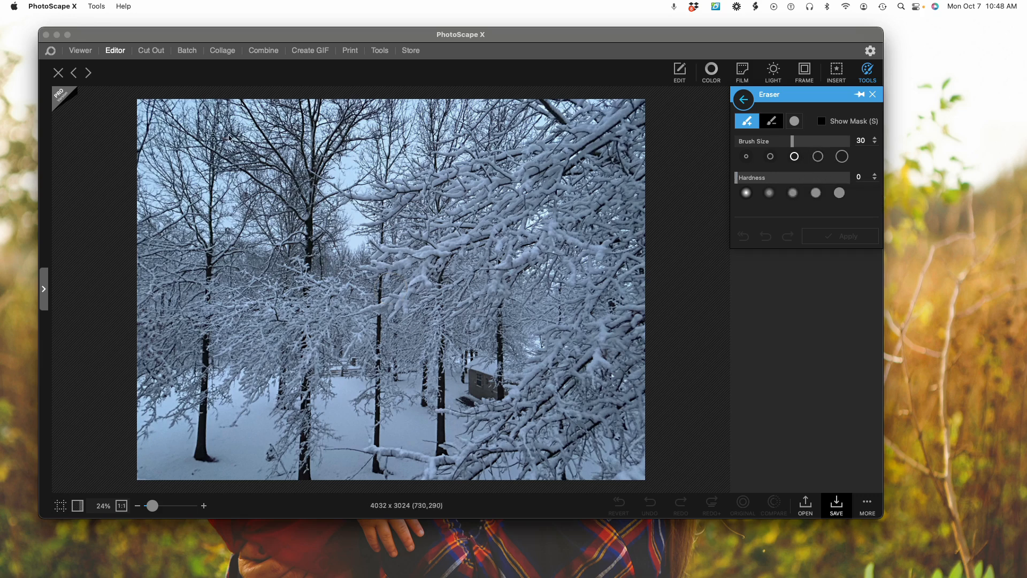
Step: Erase the upper-left corner of the snowy photo with the soft size 30 Eraser, and close the photo without saving
{"action": "mouse_move", "coordinate": [150, 111]}
{"action": "left_mouse_down"}
{"action": "mouse_move", "coordinate": [167, 118]}
{"action": "mouse_move", "coordinate": [151, 107]}
{"action": "mouse_move", "coordinate": [161, 105]}
{"action": "mouse_move", "coordinate": [154, 116]}
{"action": "left_mouse_up"}
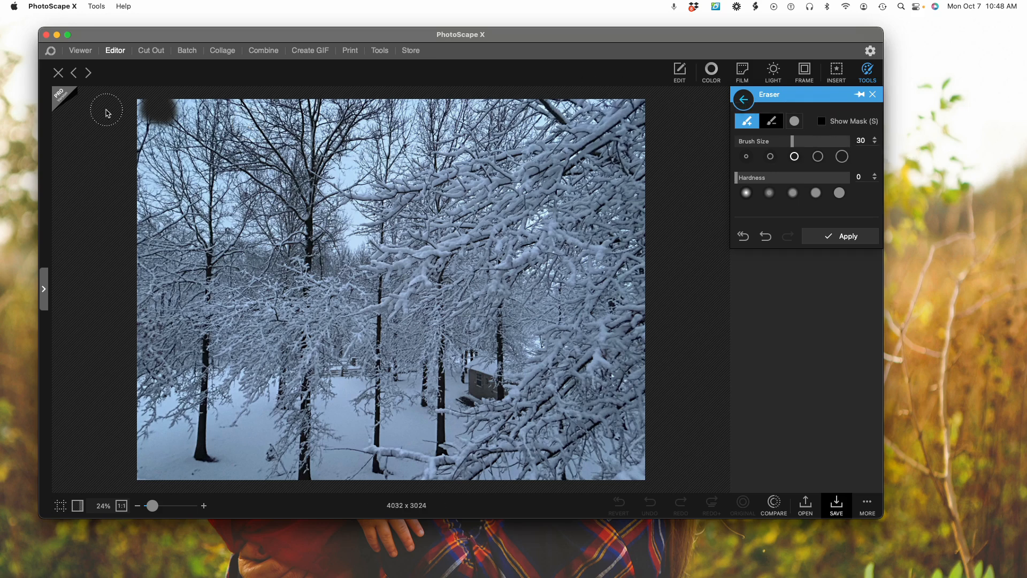
{"action": "mouse_move", "coordinate": [137, 110]}
{"action": "left_mouse_down"}
{"action": "mouse_move", "coordinate": [168, 125]}
{"action": "mouse_move", "coordinate": [190, 107]}
{"action": "mouse_move", "coordinate": [133, 140]}
{"action": "mouse_move", "coordinate": [217, 105]}
{"action": "mouse_move", "coordinate": [160, 100]}
{"action": "left_mouse_up"}
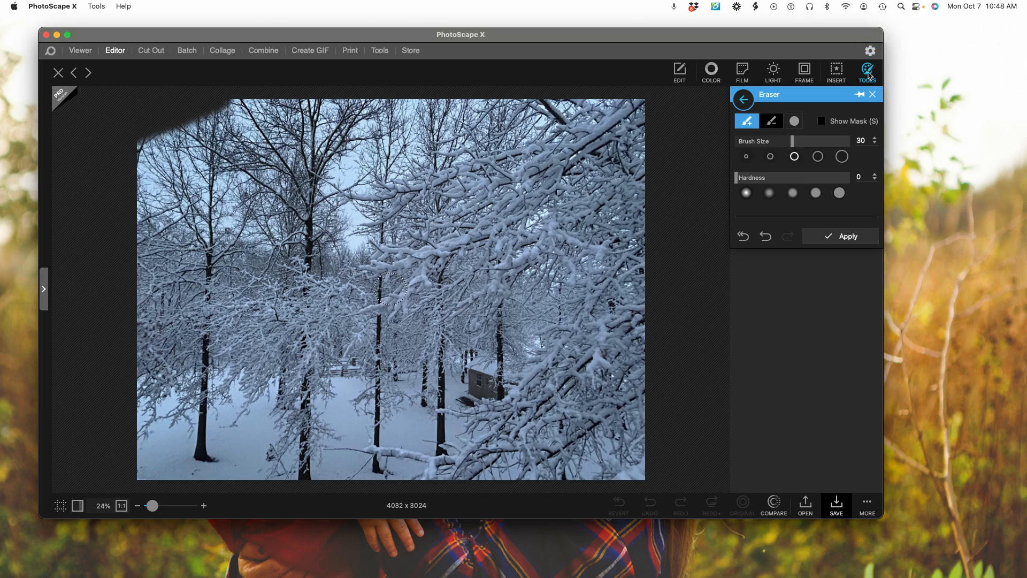
{"action": "left_click", "coordinate": [58, 74]}
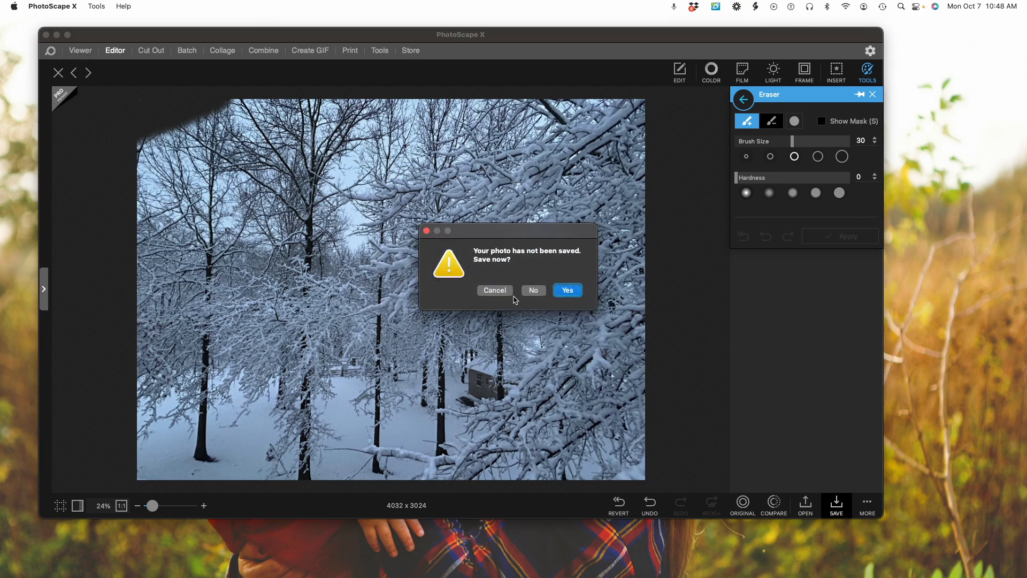
{"action": "left_click", "coordinate": [533, 290]}
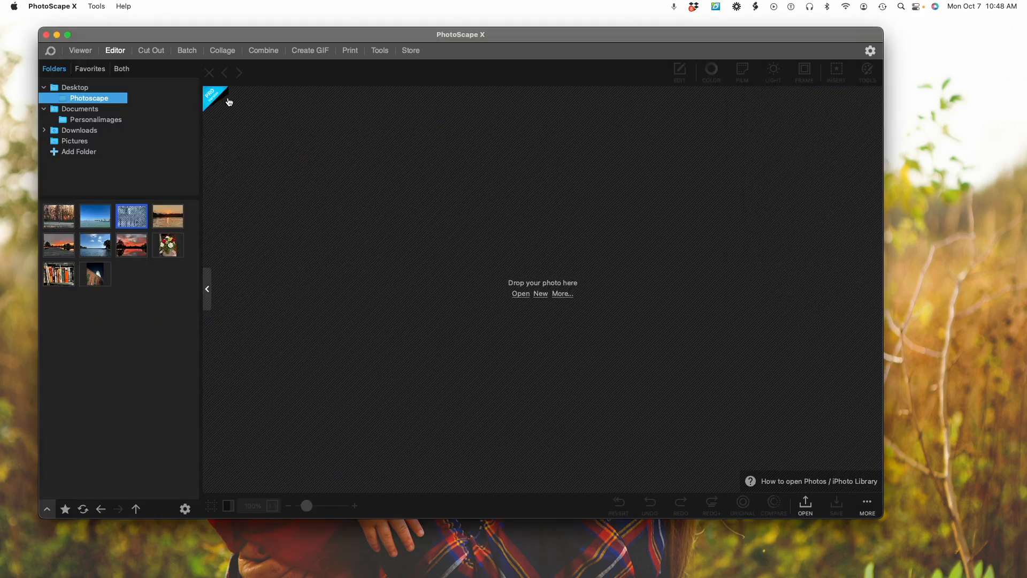
Step: Switch to the Cut Out workspace and look at its Lasso and Magic Eraser options
{"action": "left_click", "coordinate": [151, 51]}
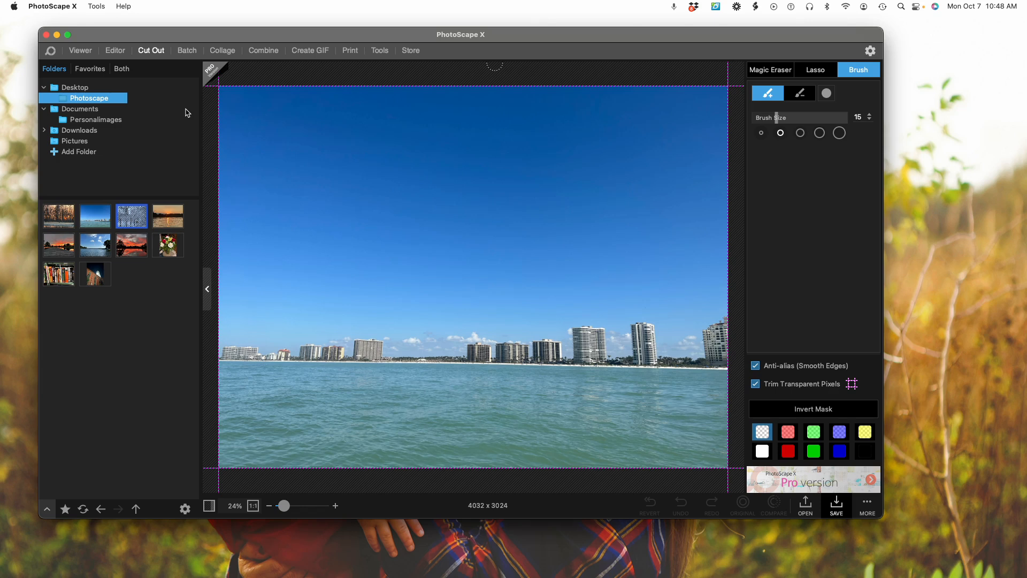
{"action": "left_click", "coordinate": [815, 70]}
{"action": "left_click", "coordinate": [766, 69]}
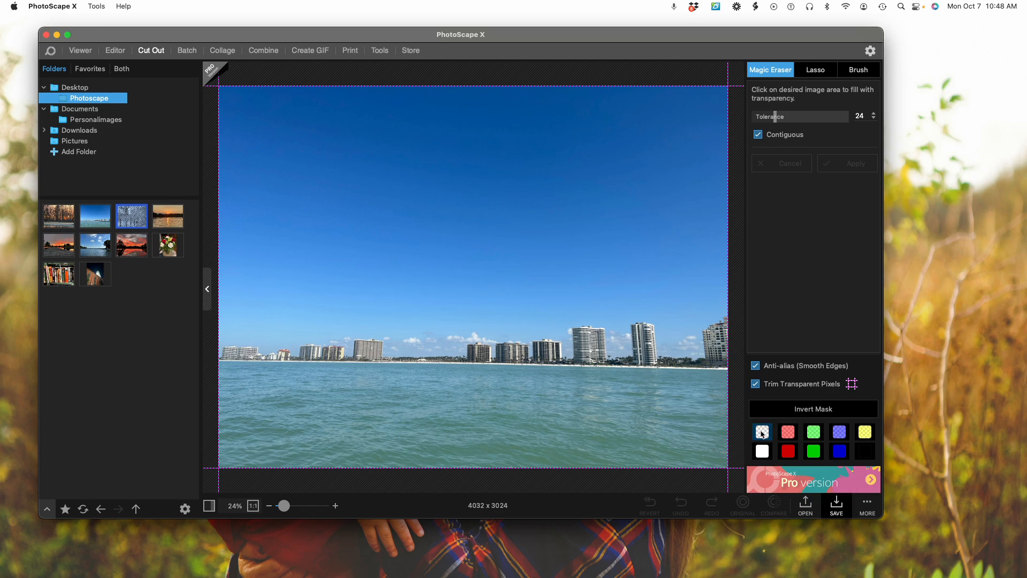
Step: Make most of the water in the skyline photo transparent with the contiguous Magic Eraser at tolerance 24, and apply the erasure
{"action": "left_click", "coordinate": [310, 394]}
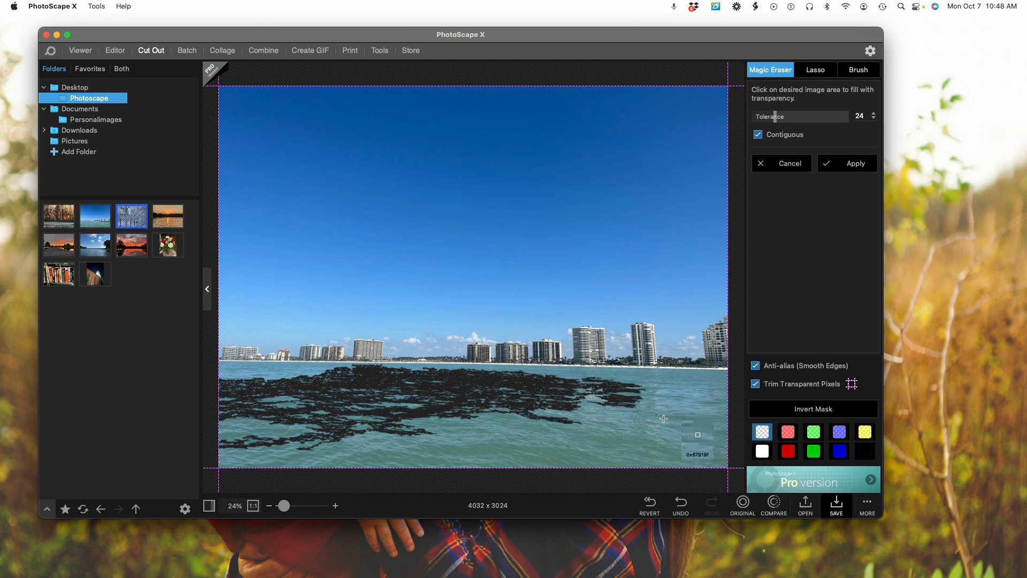
{"action": "left_click", "coordinate": [680, 418]}
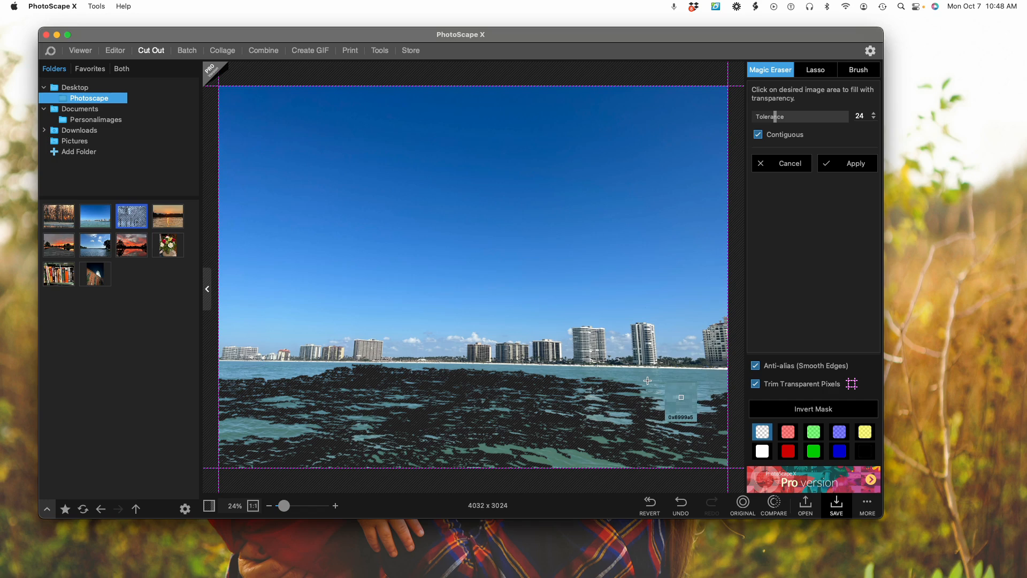
{"action": "left_click", "coordinate": [679, 381]}
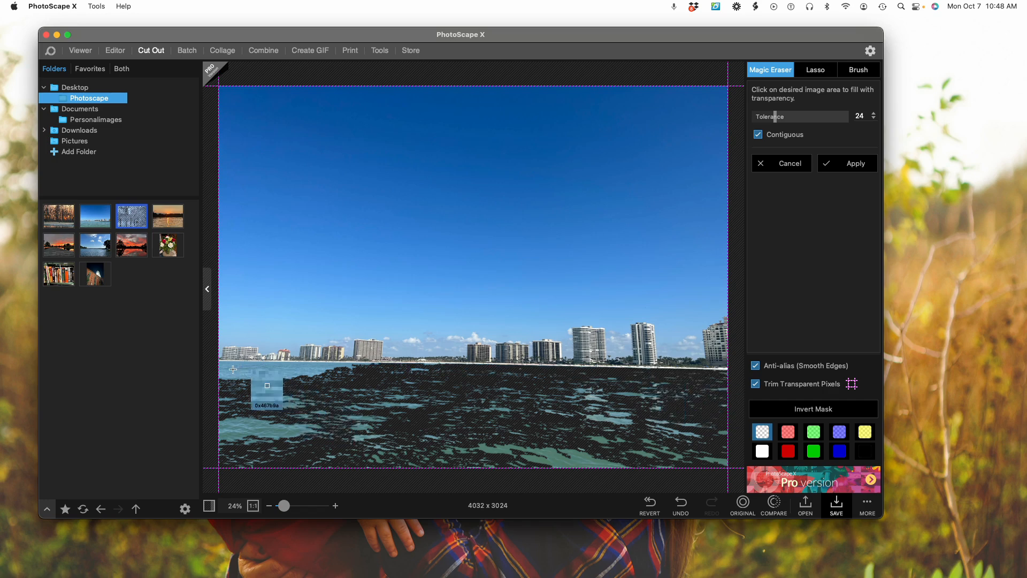
{"action": "left_click", "coordinate": [271, 374]}
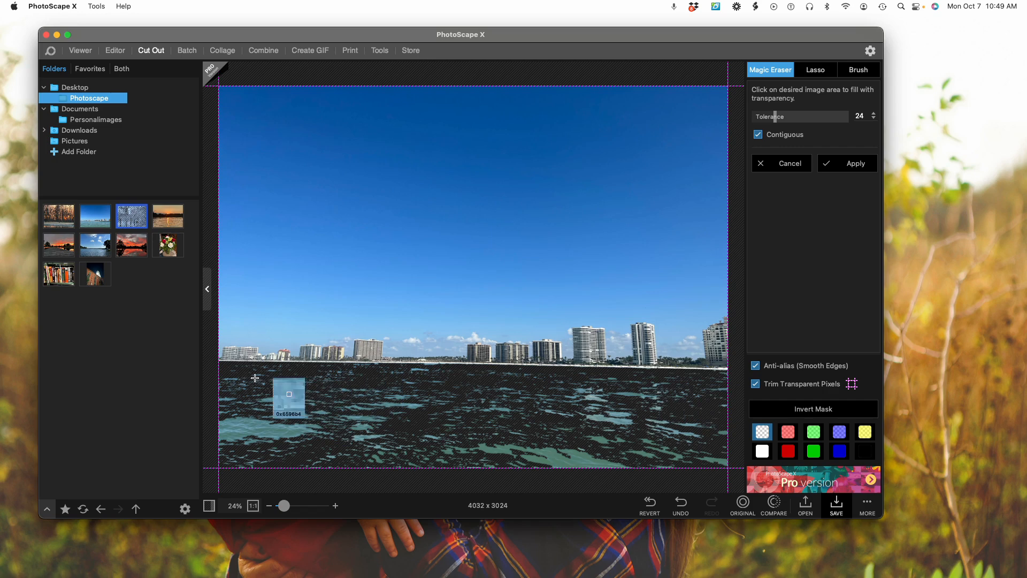
{"action": "left_click", "coordinate": [253, 424]}
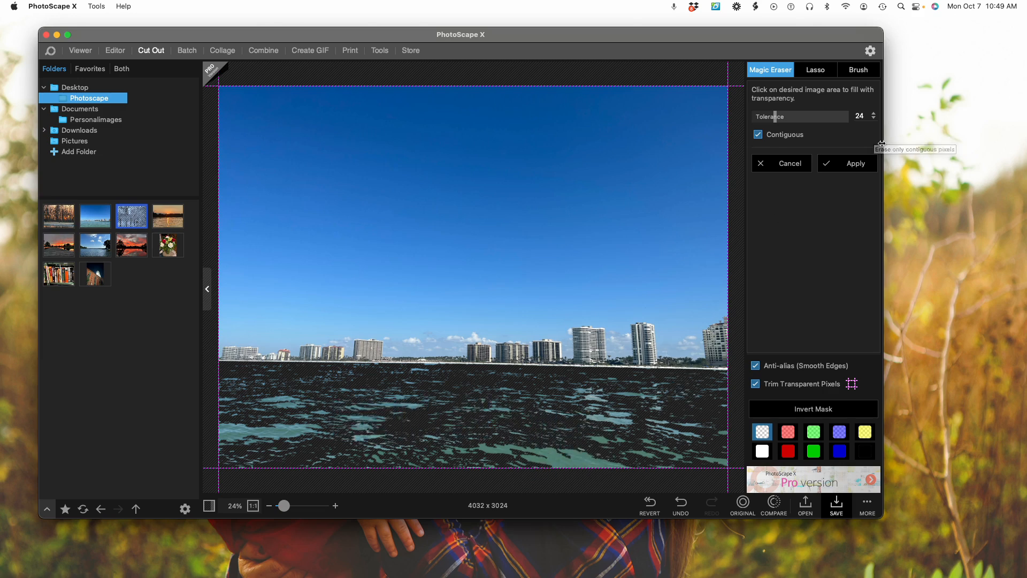
{"action": "left_click", "coordinate": [859, 167]}
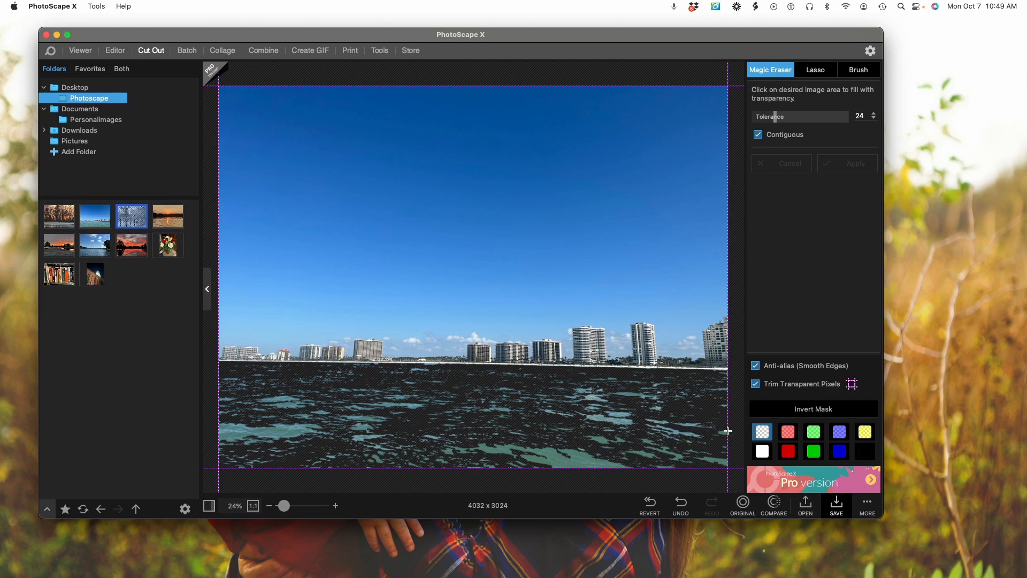
Step: Erase another leftover water patch with the Magic Eraser, and clear the remnants in the lower middle with the size 15 Brush
{"action": "left_click", "coordinate": [515, 452]}
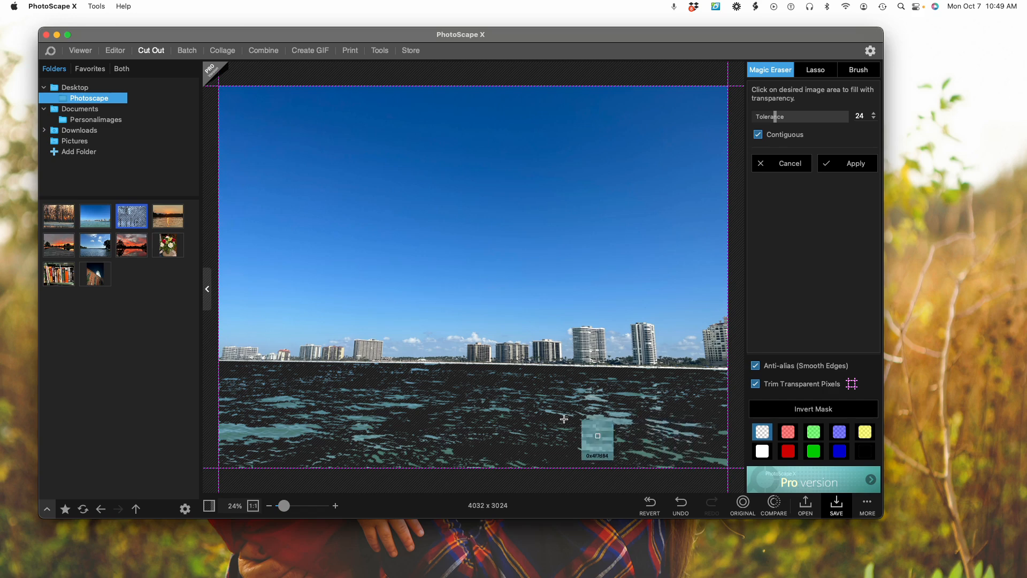
{"action": "left_click", "coordinate": [824, 71]}
{"action": "left_click", "coordinate": [860, 71]}
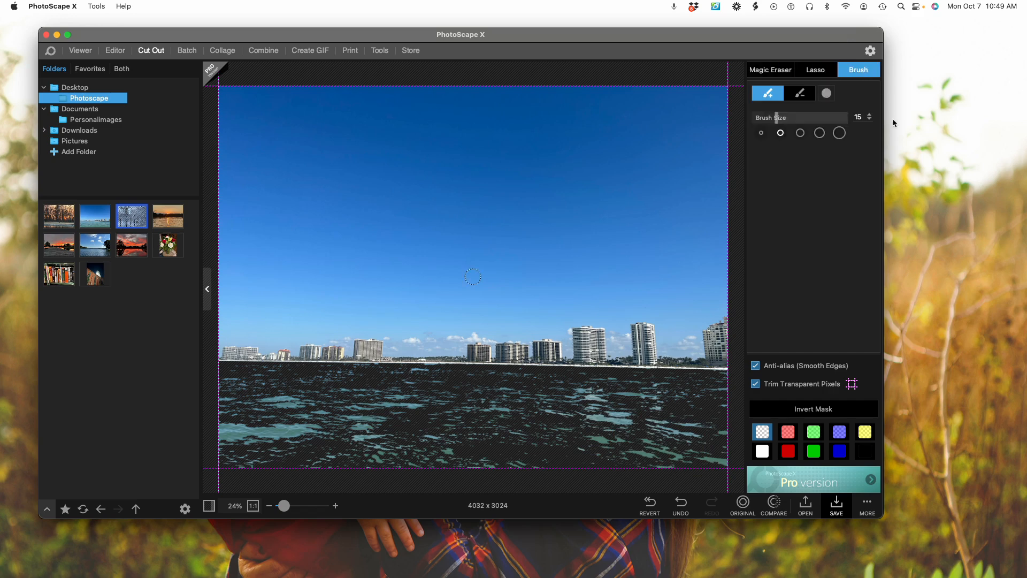
{"action": "mouse_move", "coordinate": [535, 392]}
{"action": "left_mouse_down"}
{"action": "mouse_move", "coordinate": [616, 401]}
{"action": "mouse_move", "coordinate": [553, 423]}
{"action": "mouse_move", "coordinate": [618, 433]}
{"action": "mouse_move", "coordinate": [604, 416]}
{"action": "mouse_move", "coordinate": [537, 414]}
{"action": "mouse_move", "coordinate": [583, 399]}
{"action": "mouse_move", "coordinate": [488, 407]}
{"action": "mouse_move", "coordinate": [559, 407]}
{"action": "mouse_move", "coordinate": [469, 426]}
{"action": "mouse_move", "coordinate": [623, 445]}
{"action": "left_mouse_up"}
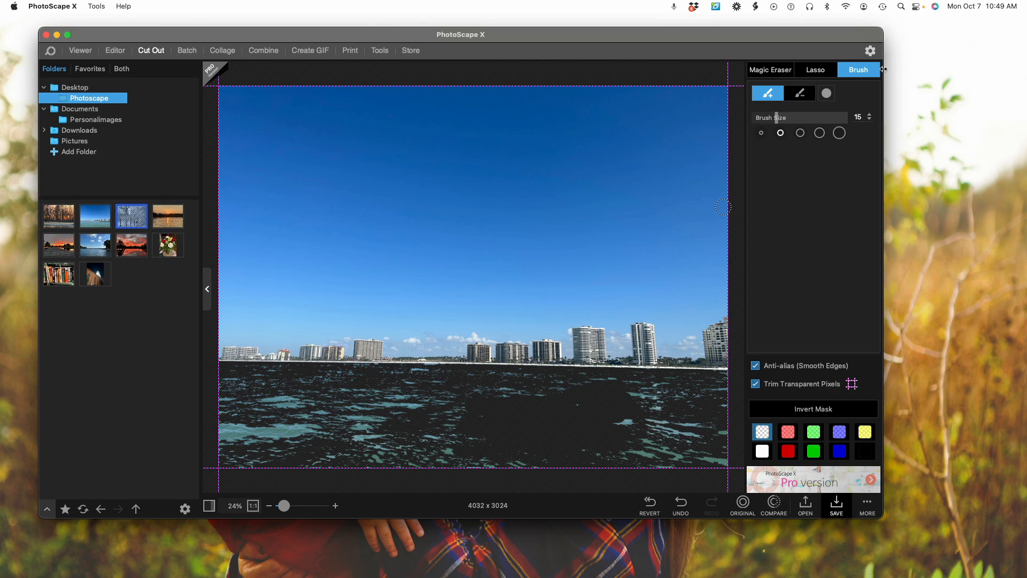
Step: Load the boardwalk sunset photo, IMG_8551.jpeg and IMG_8057.jpeg into the Batch workspace
{"action": "left_click", "coordinate": [186, 52]}
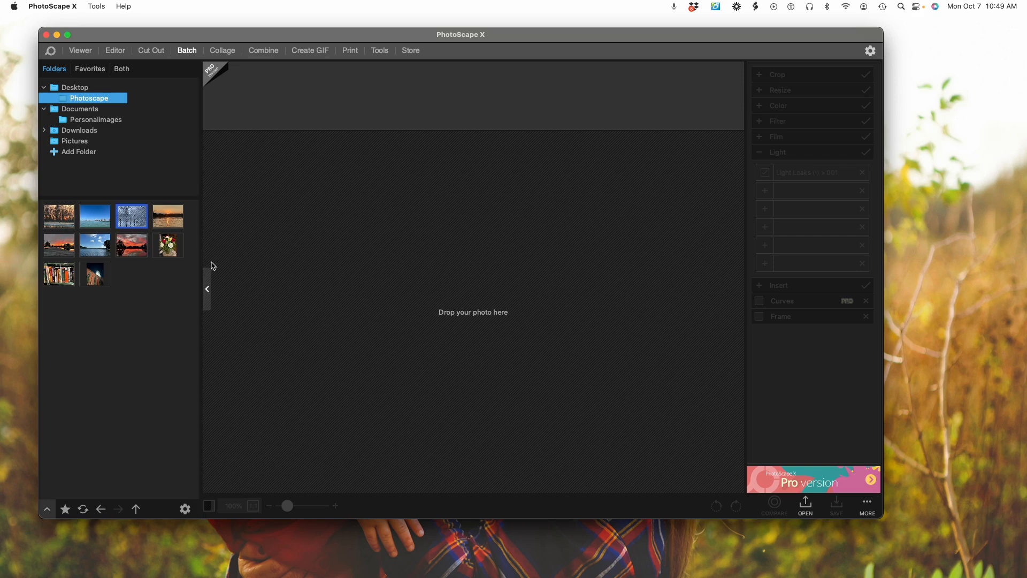
{"action": "left_click_drag", "start_coordinate": [59, 246], "coordinate": [260, 84]}
{"action": "left_click_drag", "start_coordinate": [131, 245], "coordinate": [267, 83]}
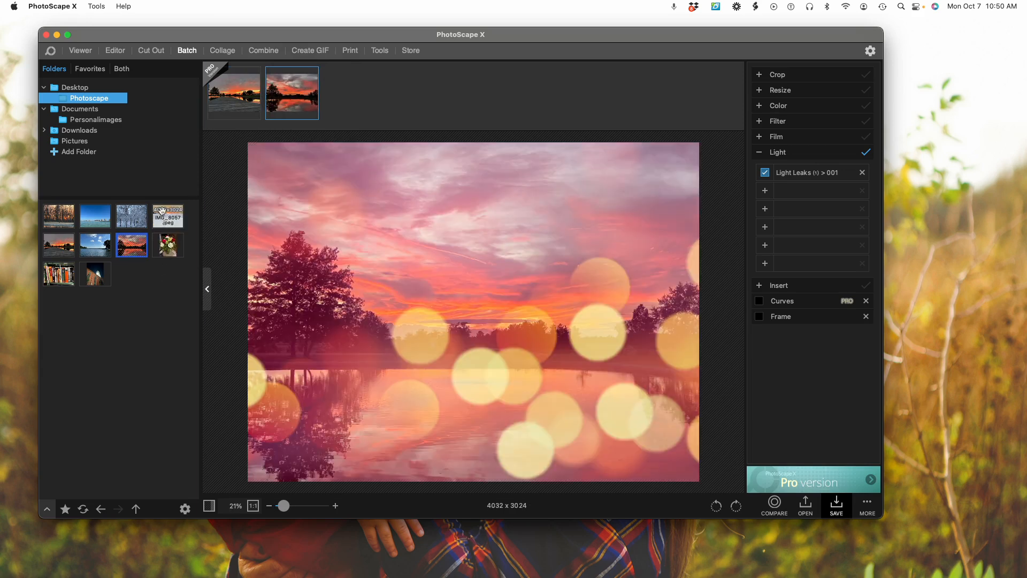
{"action": "left_click_drag", "start_coordinate": [166, 216], "coordinate": [348, 88]}
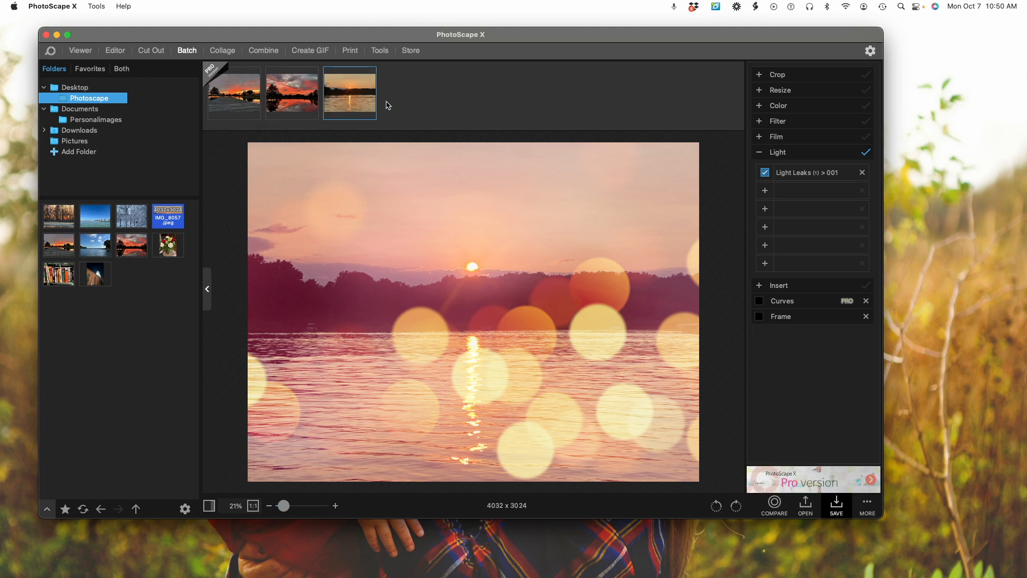
Step: Look at the batch Crop and Color settings, and preview the red sunset and boardwalk photos with the Light Leaks effect
{"action": "left_click", "coordinate": [763, 76]}
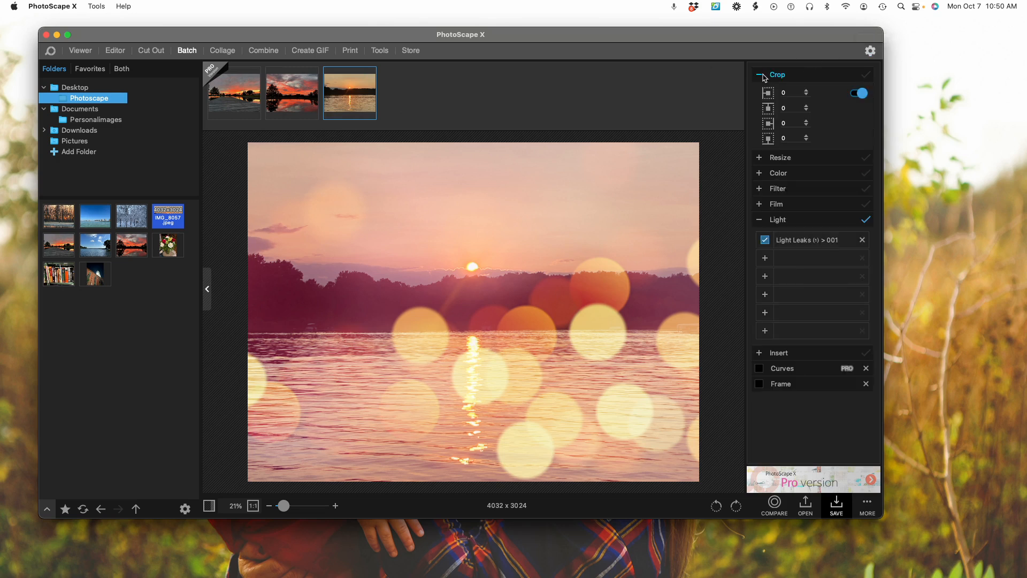
{"action": "left_click", "coordinate": [765, 77]}
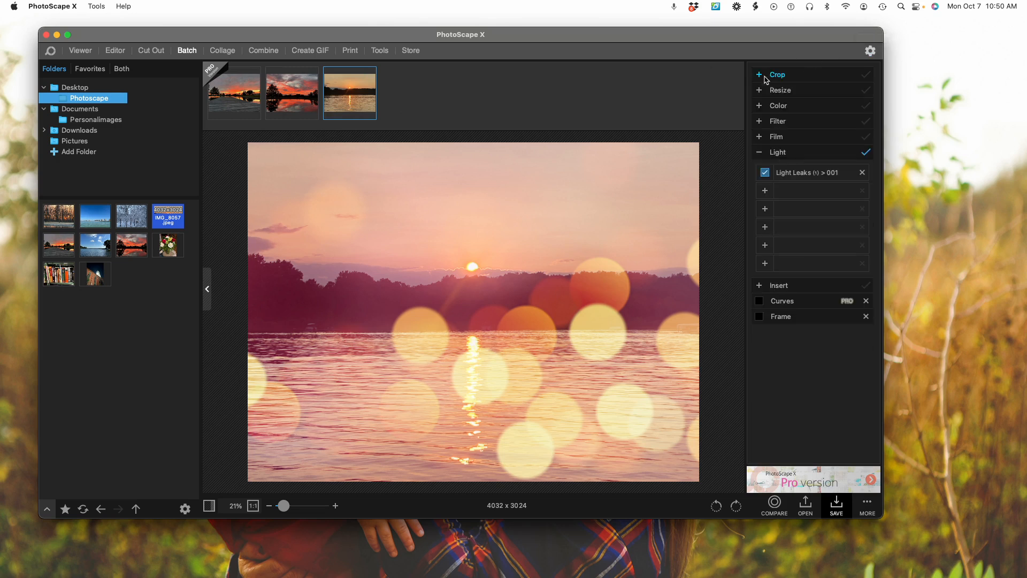
{"action": "left_click", "coordinate": [761, 107]}
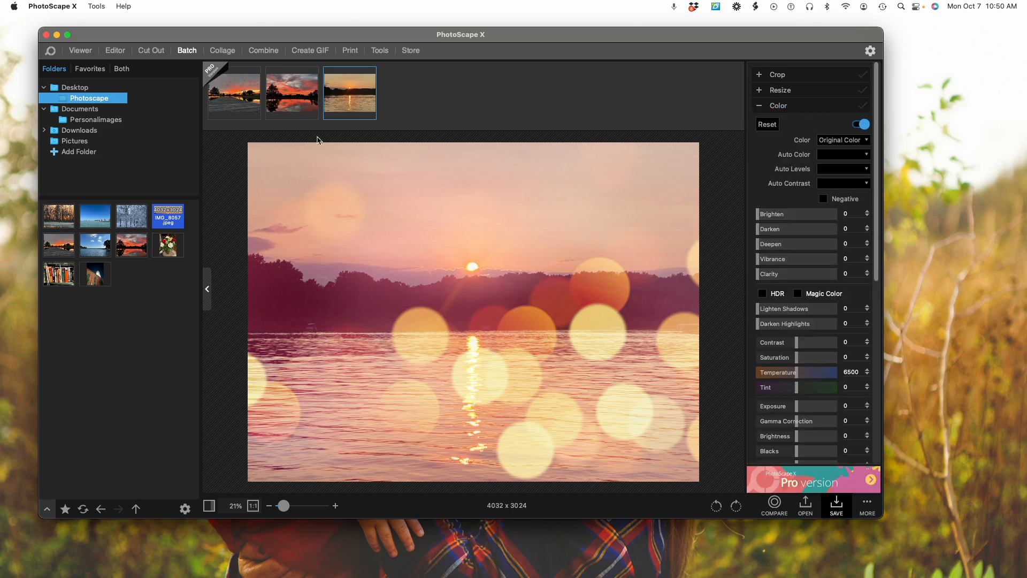
{"action": "mouse_move", "coordinate": [234, 104]}
{"action": "left_click", "coordinate": [286, 101]}
{"action": "left_click", "coordinate": [238, 110]}
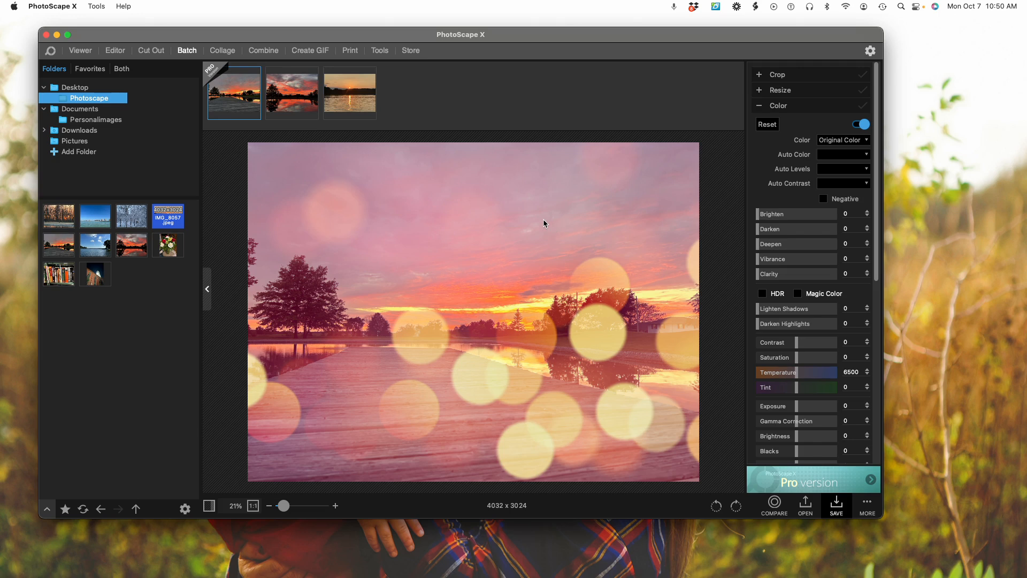
Step: Fill the four horizontal collage frames with the snowy trees, red sunset, blue lake and bookshelf photos, from top to bottom
{"action": "left_click", "coordinate": [222, 50]}
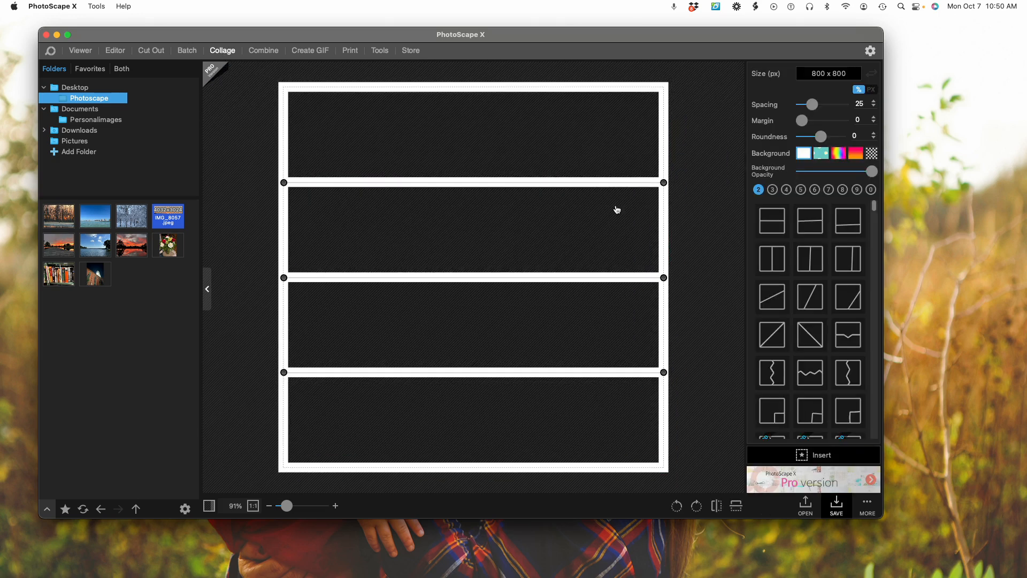
{"action": "left_click_drag", "start_coordinate": [132, 217], "coordinate": [381, 134]}
{"action": "left_click_drag", "start_coordinate": [142, 253], "coordinate": [409, 223]}
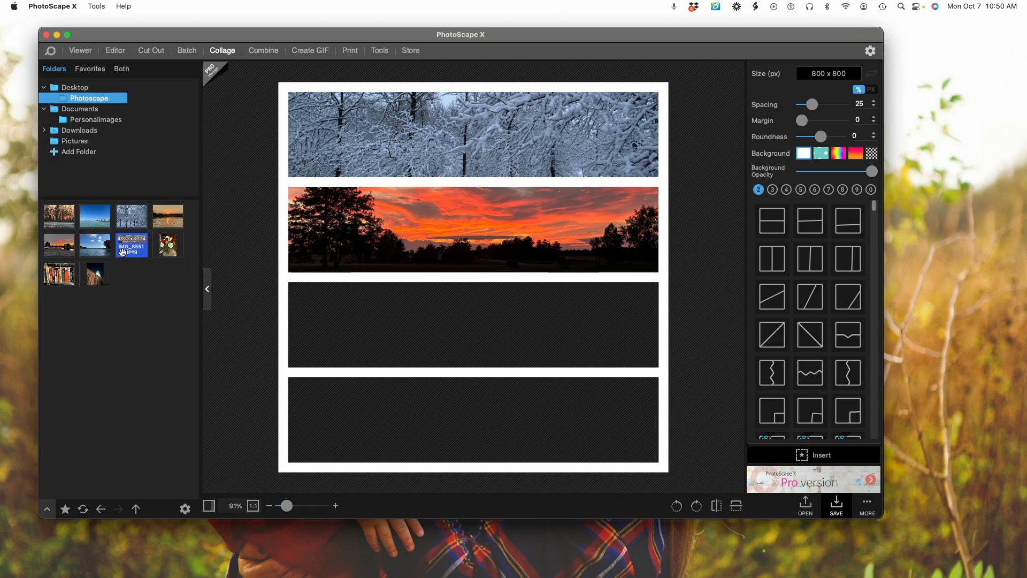
{"action": "left_click_drag", "start_coordinate": [95, 245], "coordinate": [474, 306]}
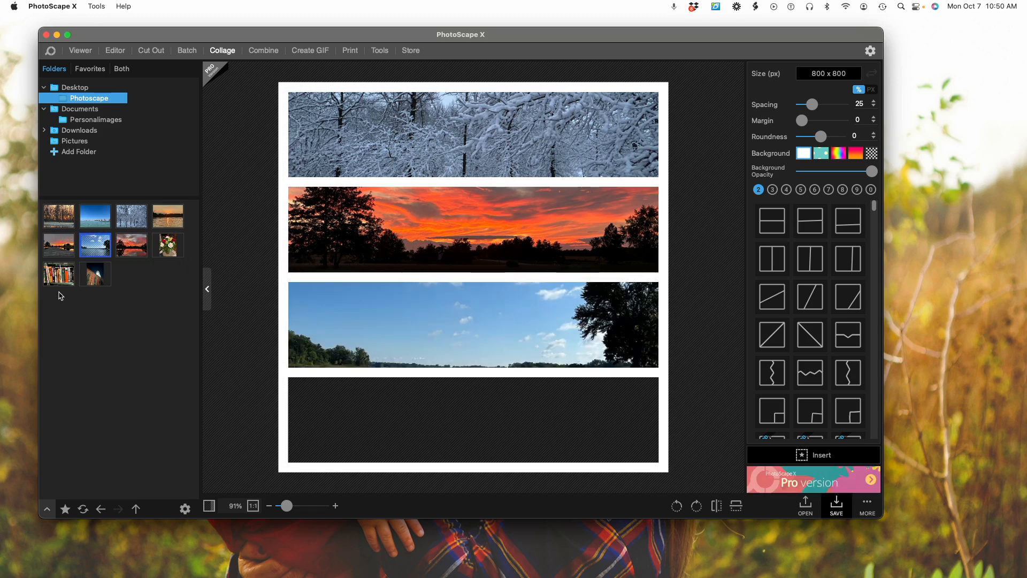
{"action": "left_click_drag", "start_coordinate": [59, 274], "coordinate": [555, 431]}
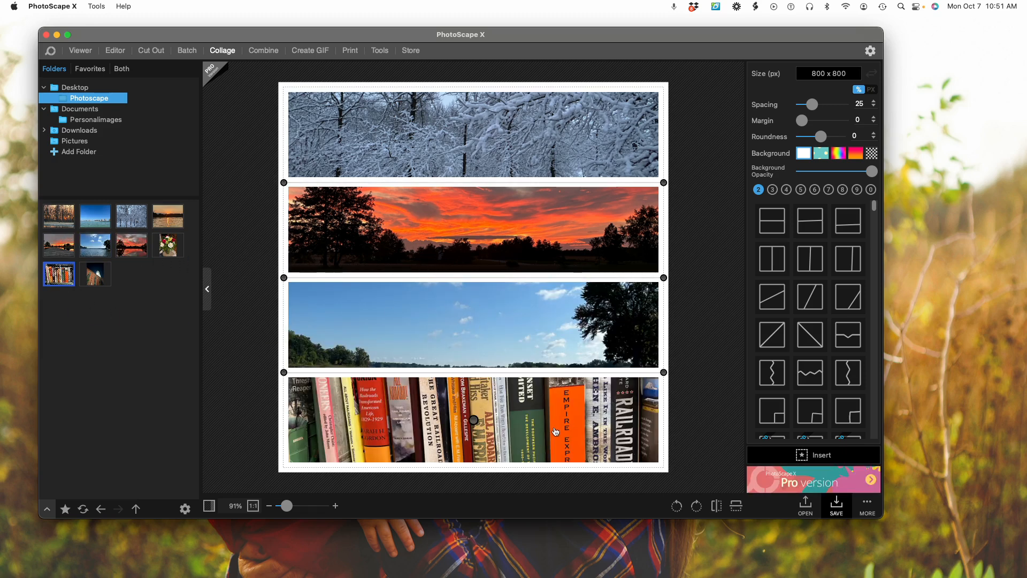
Step: Change the collage to the four-photo layout of slanted vertical strips, and reposition the snowy trees, lake and bookshelf photos within their strips
{"action": "left_click", "coordinate": [787, 191]}
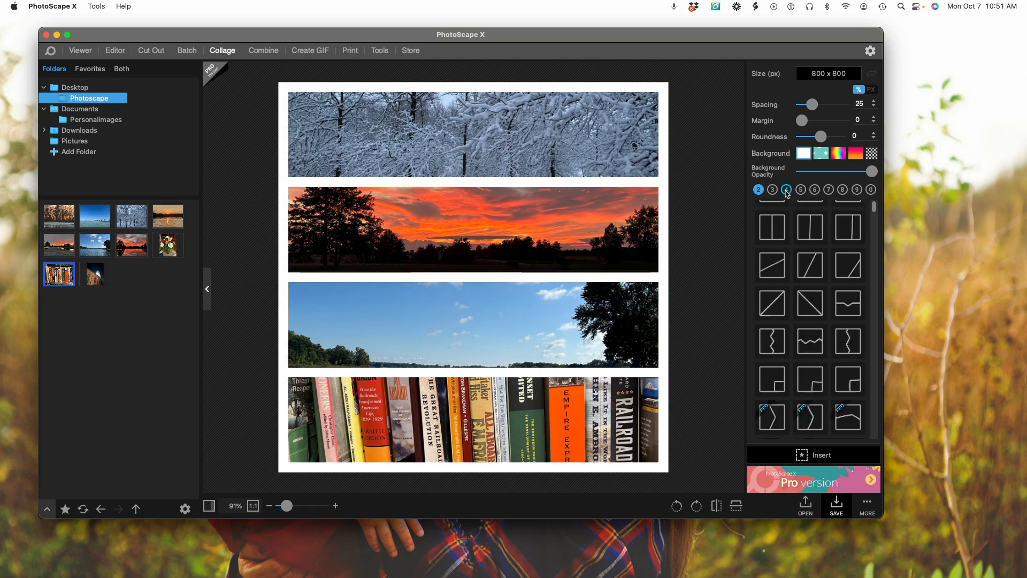
{"action": "left_click", "coordinate": [773, 190]}
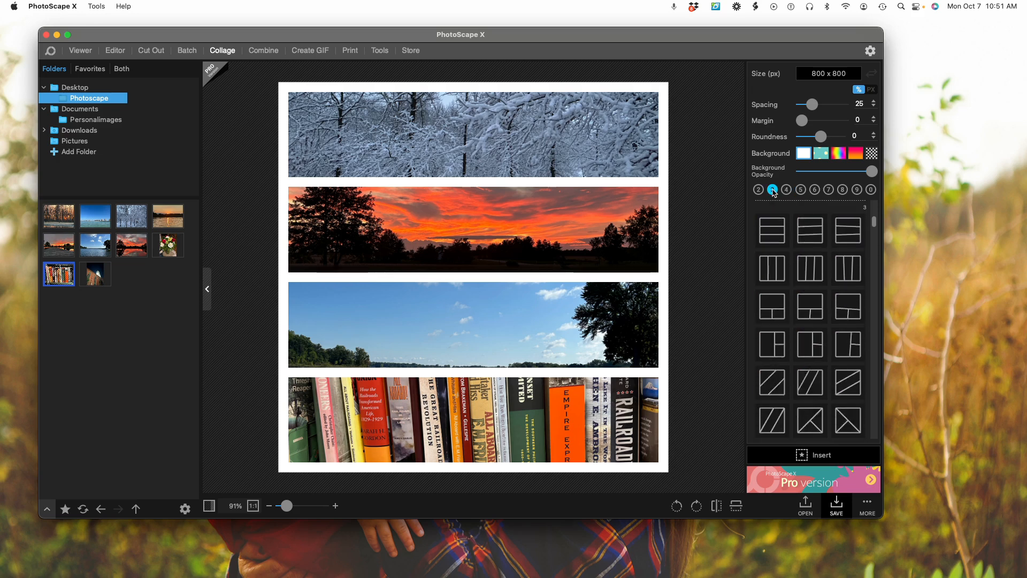
{"action": "left_click", "coordinate": [828, 190]}
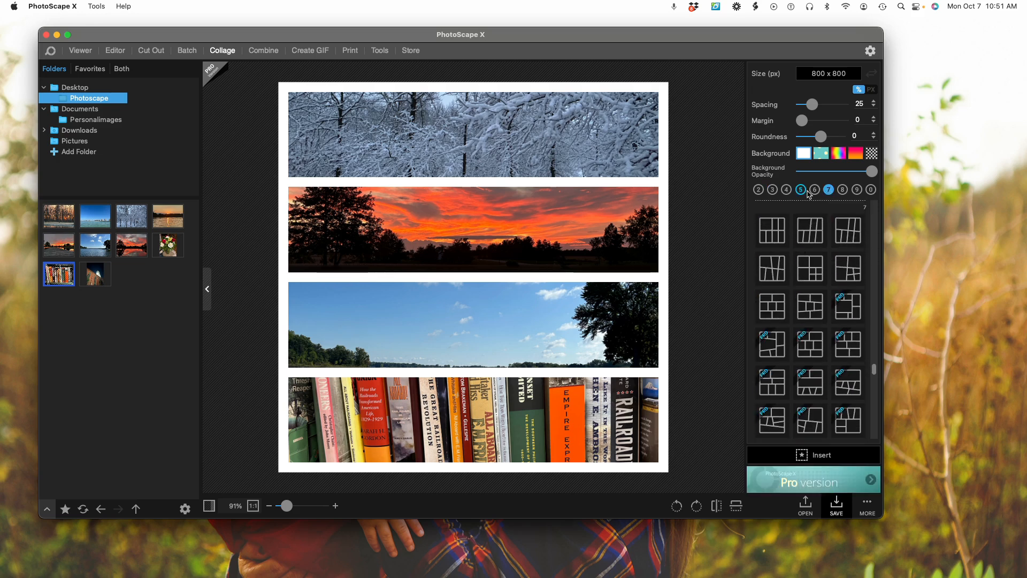
{"action": "left_click", "coordinate": [786, 189]}
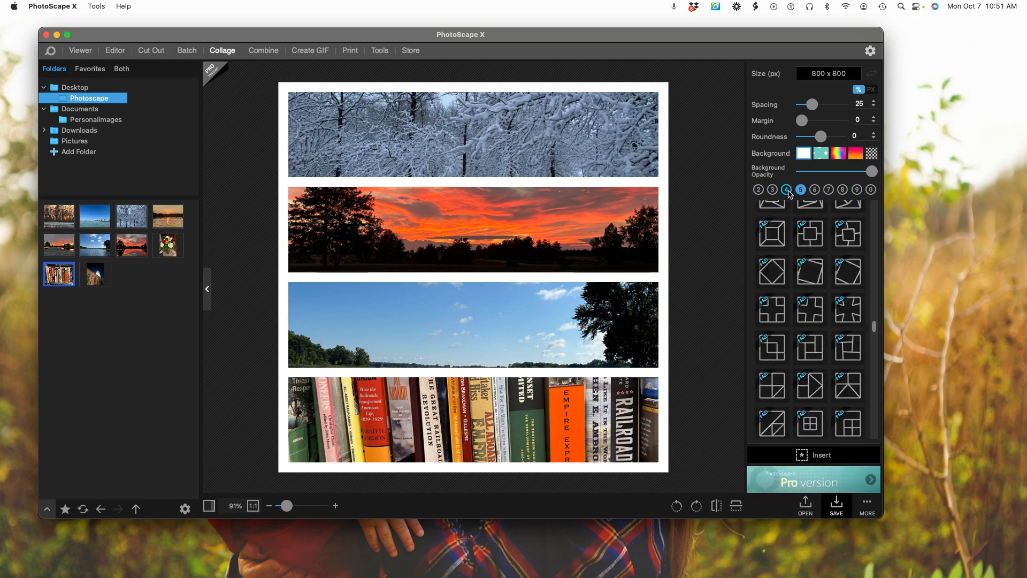
{"action": "left_click", "coordinate": [813, 273]}
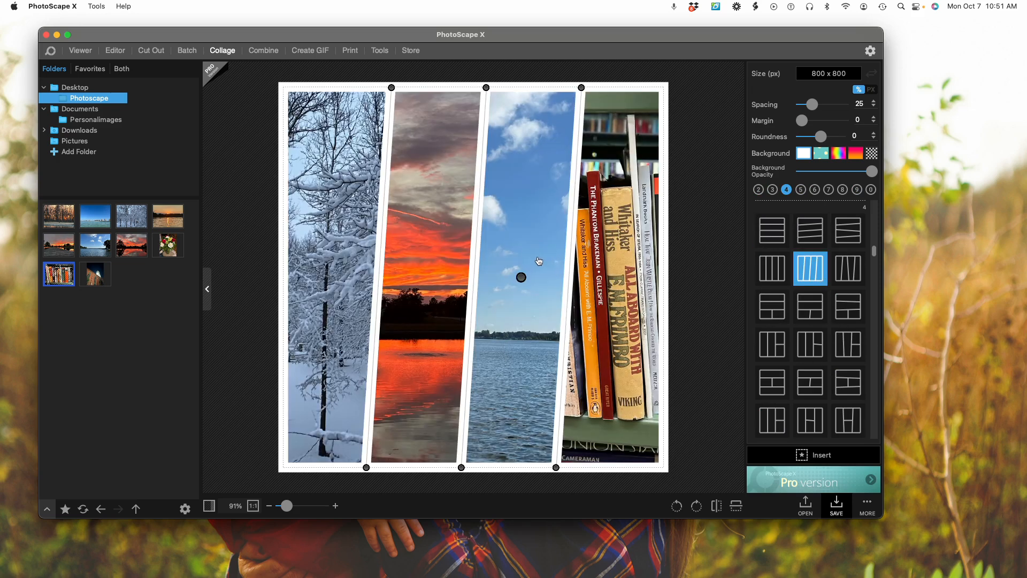
{"action": "left_click_drag", "start_coordinate": [542, 258], "coordinate": [210, 246]}
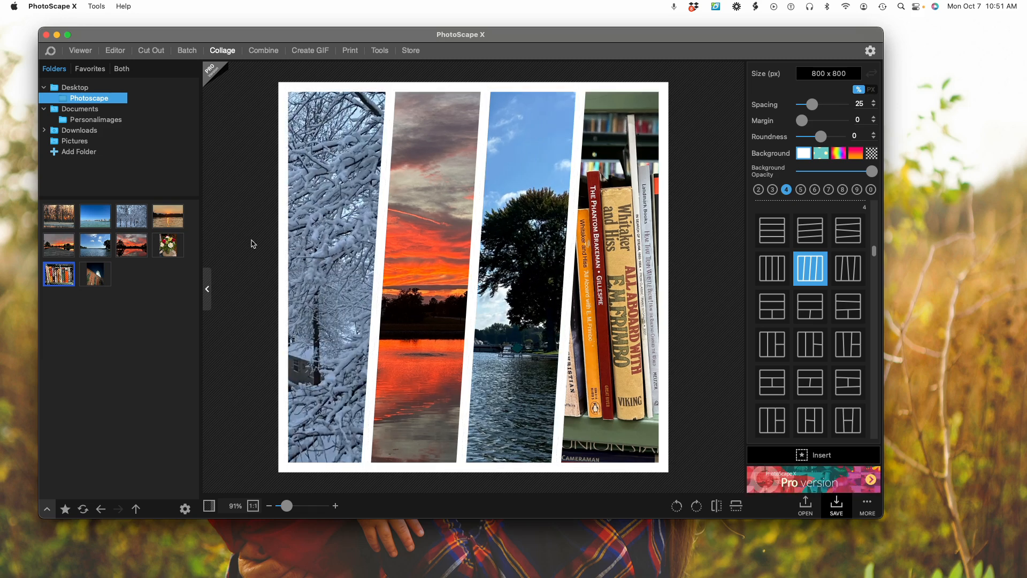
{"action": "left_click_drag", "start_coordinate": [612, 271], "coordinate": [711, 271]}
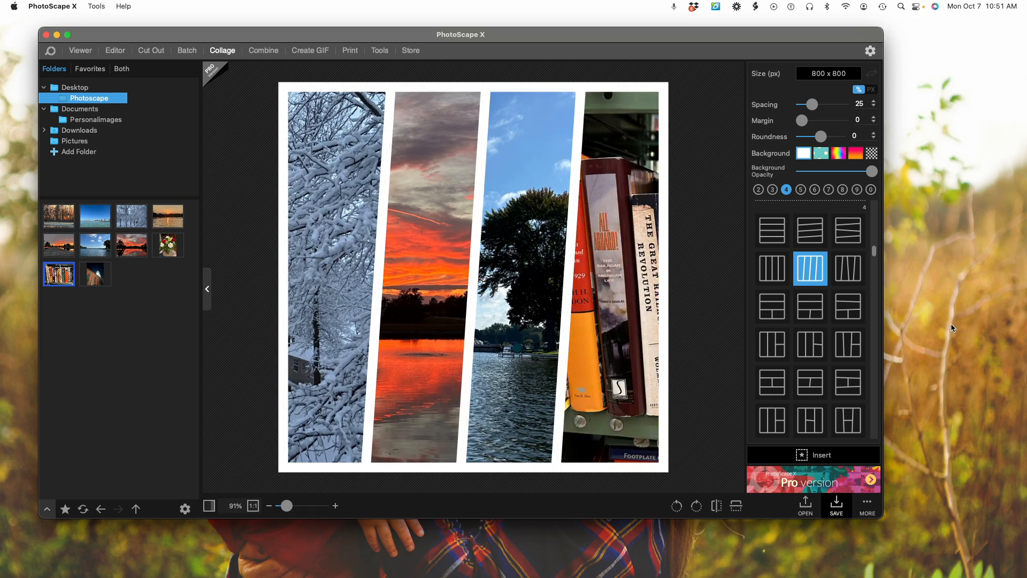
Step: Stack the snowy trees, blue lake and orange sunset photos vertically in the Combine workspace at width 500
{"action": "left_click", "coordinate": [267, 54]}
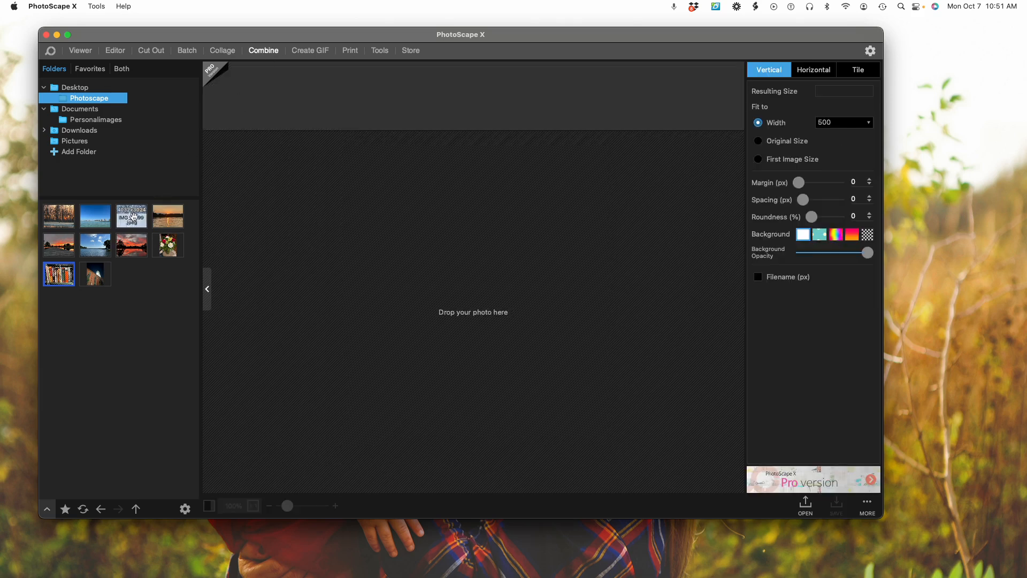
{"action": "left_click_drag", "start_coordinate": [132, 216], "coordinate": [465, 165]}
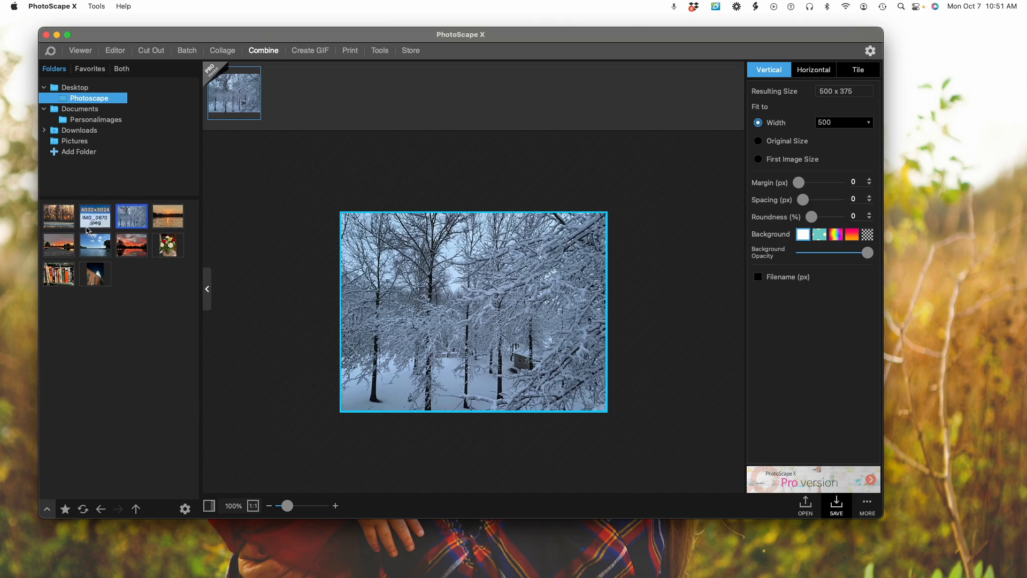
{"action": "left_click_drag", "start_coordinate": [95, 245], "coordinate": [405, 171]}
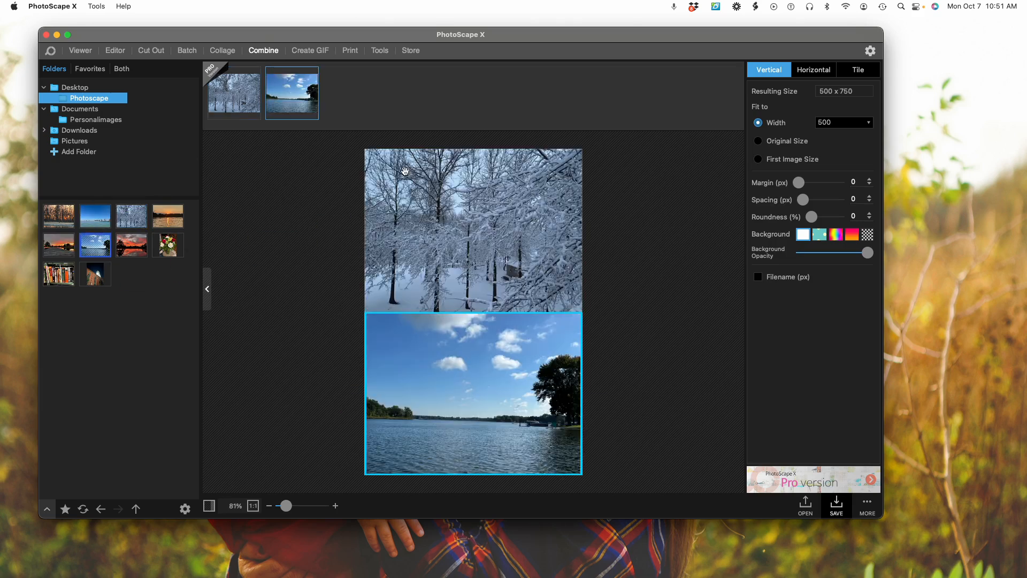
{"action": "left_click", "coordinate": [438, 212]}
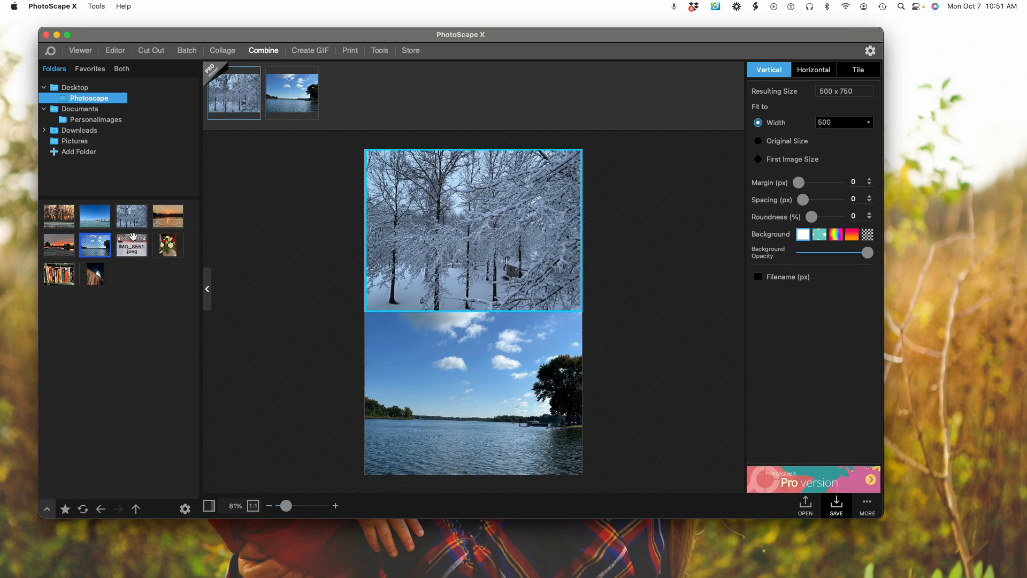
{"action": "left_click_drag", "start_coordinate": [172, 214], "coordinate": [490, 181]}
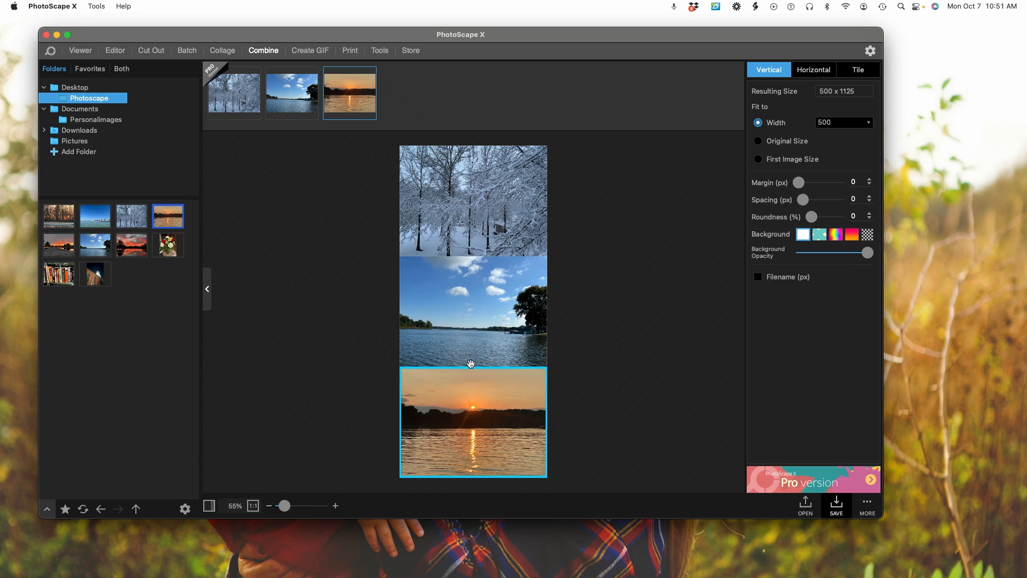
Step: Arrange the combined photos in a two-column Tile layout, and add the red sunset photo IMG_8551.jpeg as the fourth tile
{"action": "left_click", "coordinate": [812, 72]}
{"action": "left_click", "coordinate": [863, 72]}
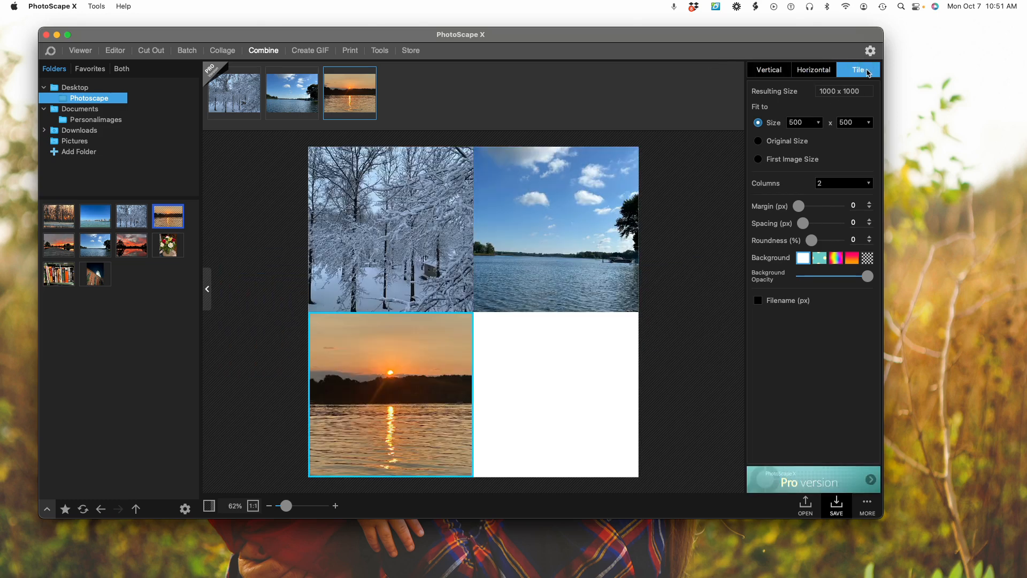
{"action": "left_click_drag", "start_coordinate": [131, 245], "coordinate": [556, 402]}
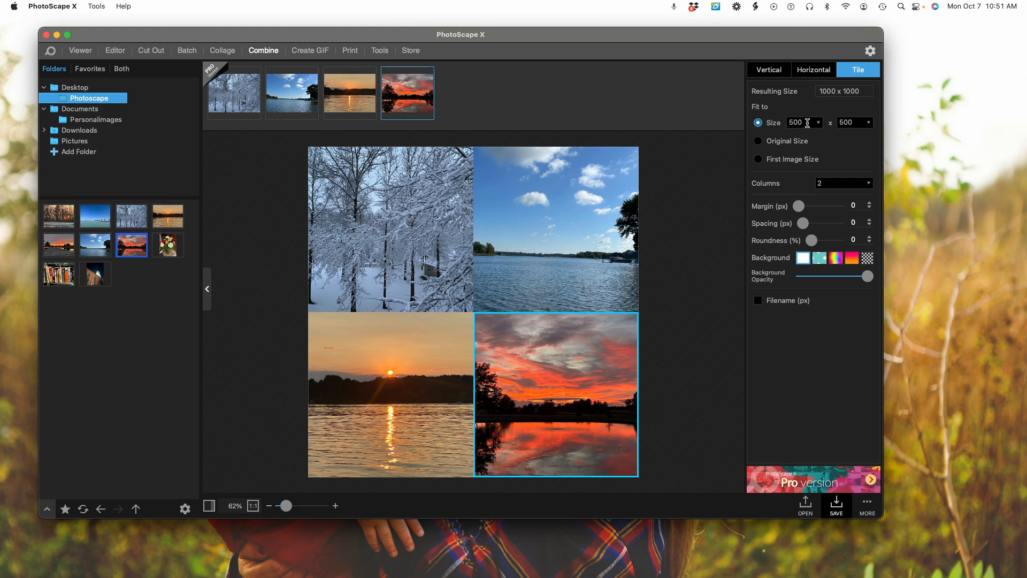
Step: Choose the second white dot pattern as the background of the tiled photo combination
{"action": "left_click", "coordinate": [822, 258]}
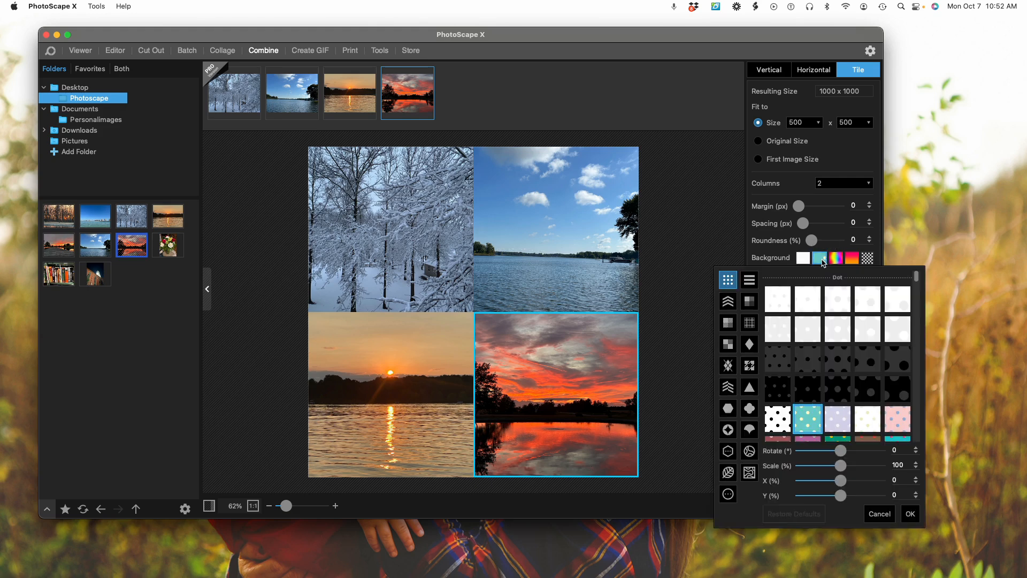
{"action": "left_click", "coordinate": [815, 304]}
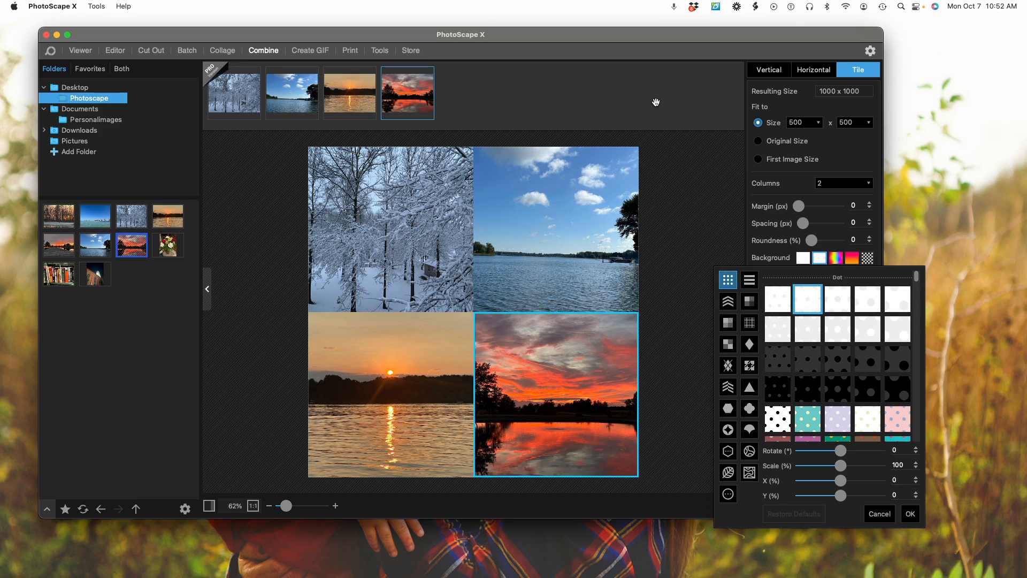
{"action": "left_click", "coordinate": [307, 50]}
Step: Build a GIF from the blue skyline, orange sunset and boardwalk sunset photos, in that order, with the caption "Sunny"
{"action": "left_click", "coordinate": [307, 51]}
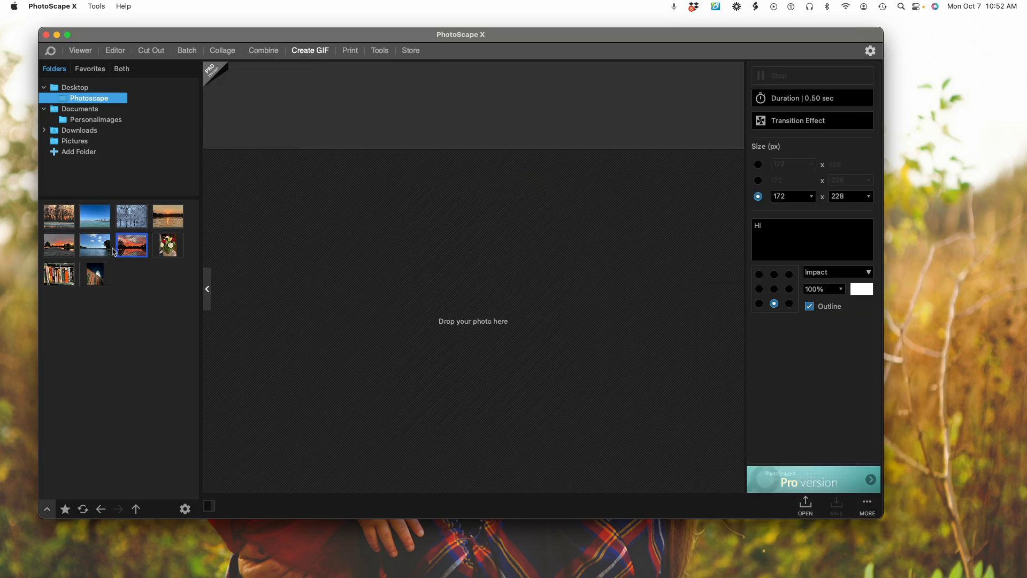
{"action": "left_click_drag", "start_coordinate": [95, 216], "coordinate": [488, 220]}
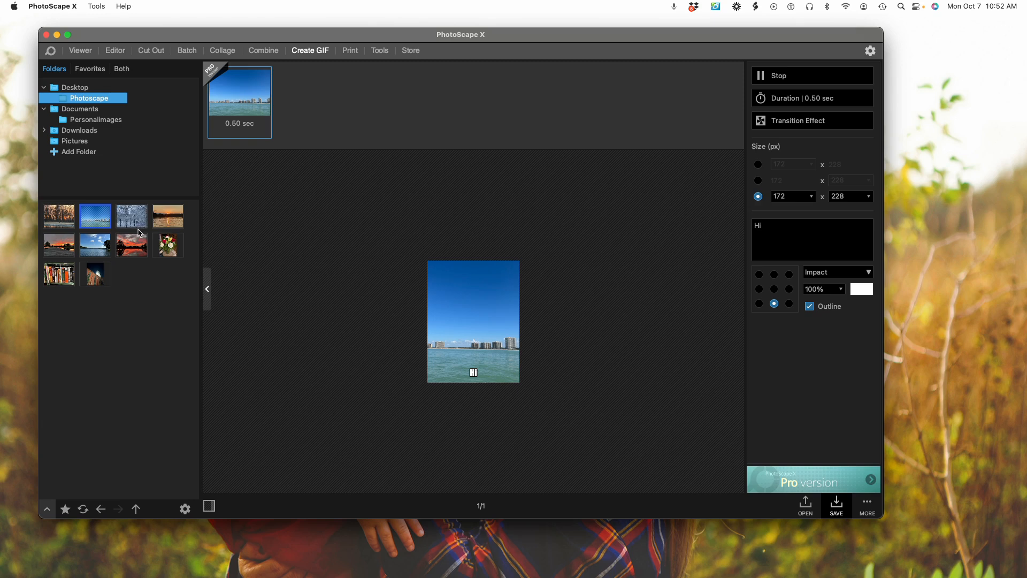
{"action": "left_click_drag", "start_coordinate": [168, 218], "coordinate": [540, 279]}
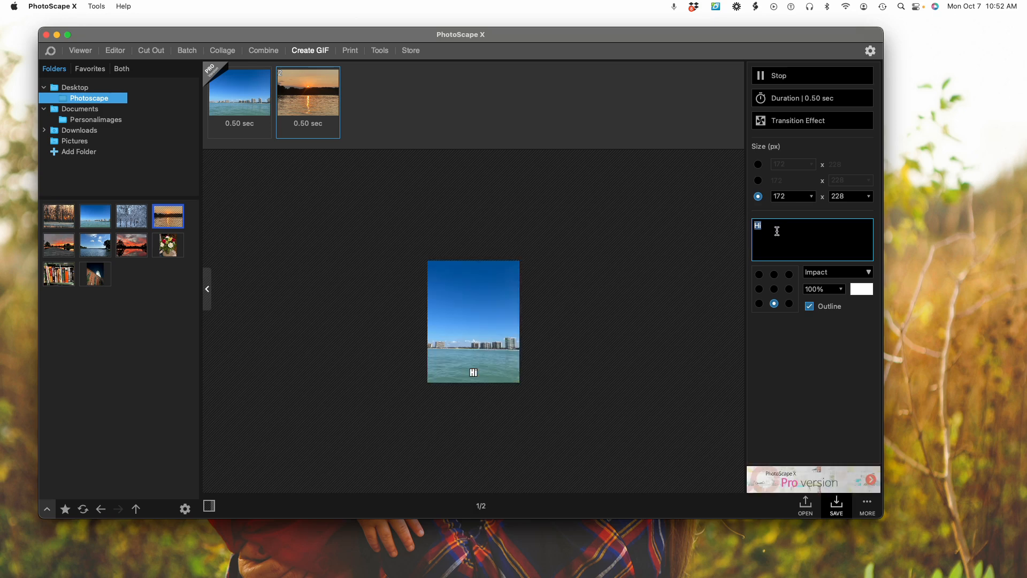
{"action": "type", "text": "Sunny"}
{"action": "left_click_drag", "start_coordinate": [67, 247], "coordinate": [374, 107]}
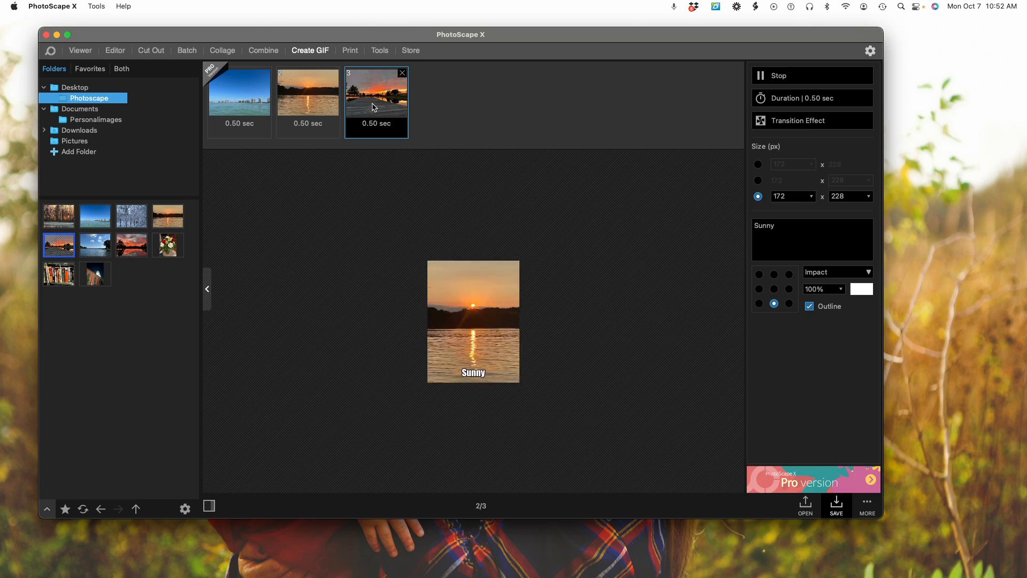
Step: Apply the "Slide to the left" transition effect to the selected boardwalk sunset frame only
{"action": "left_click", "coordinate": [823, 123]}
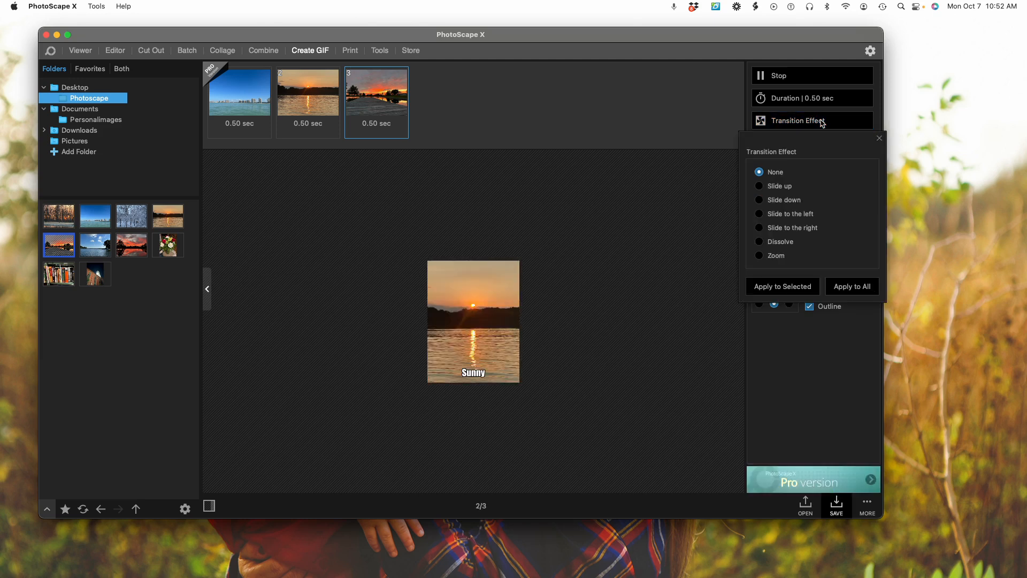
{"action": "left_click", "coordinate": [759, 186]}
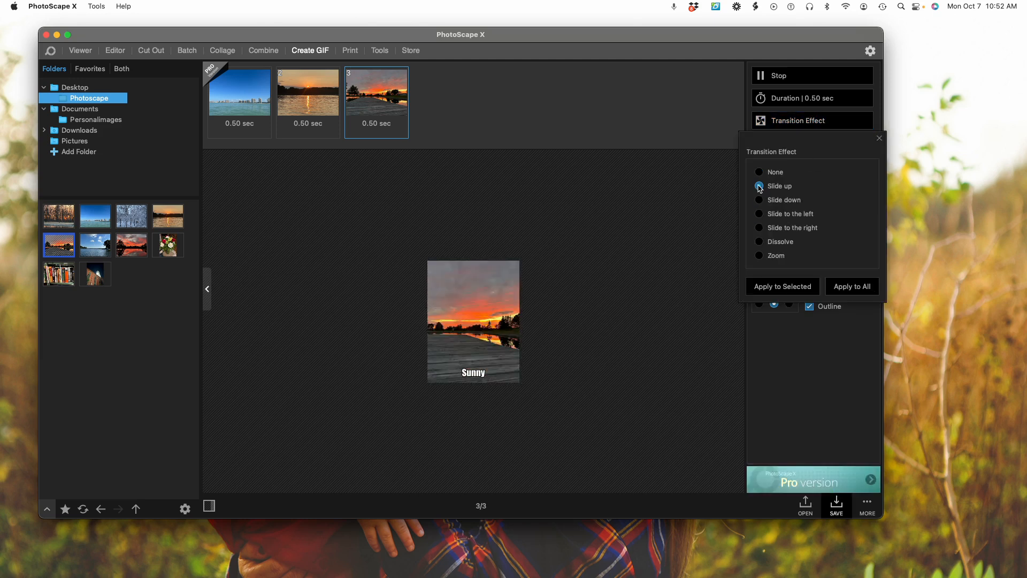
{"action": "left_click", "coordinate": [760, 214]}
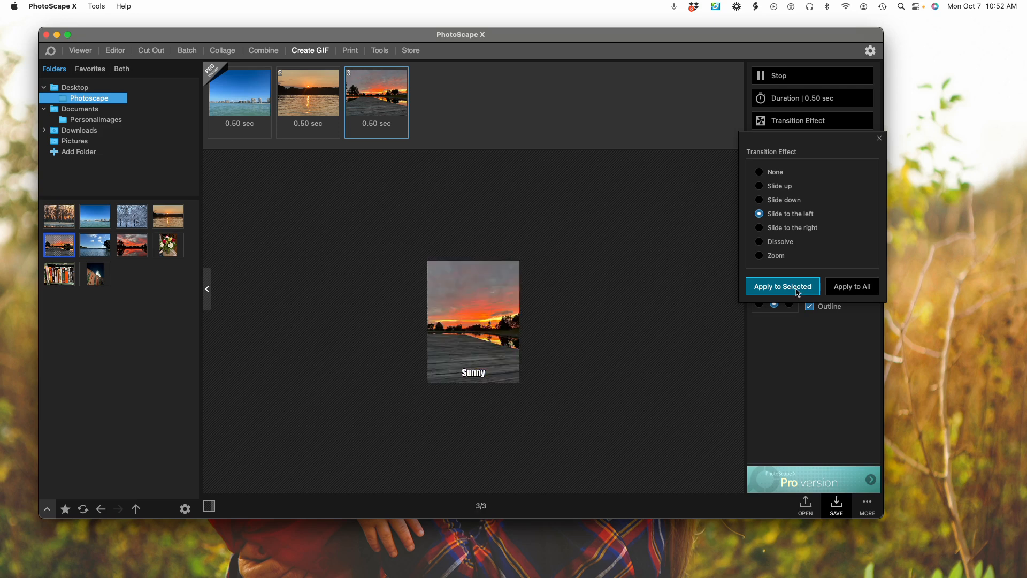
{"action": "left_click", "coordinate": [798, 293]}
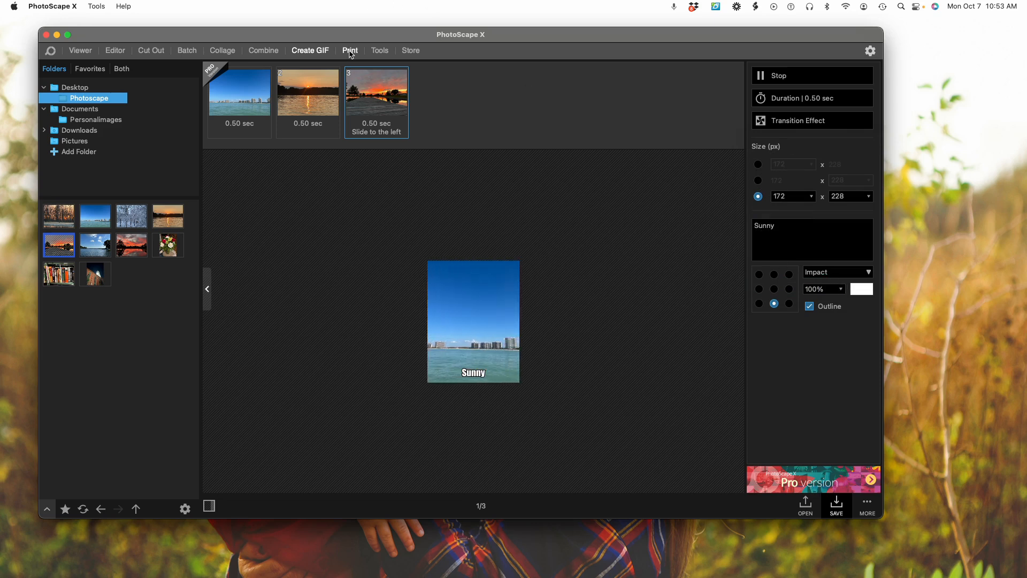
Step: Place the snowy trees photo in the first cell of the print sheet in the Print workspace
{"action": "left_click", "coordinate": [350, 51]}
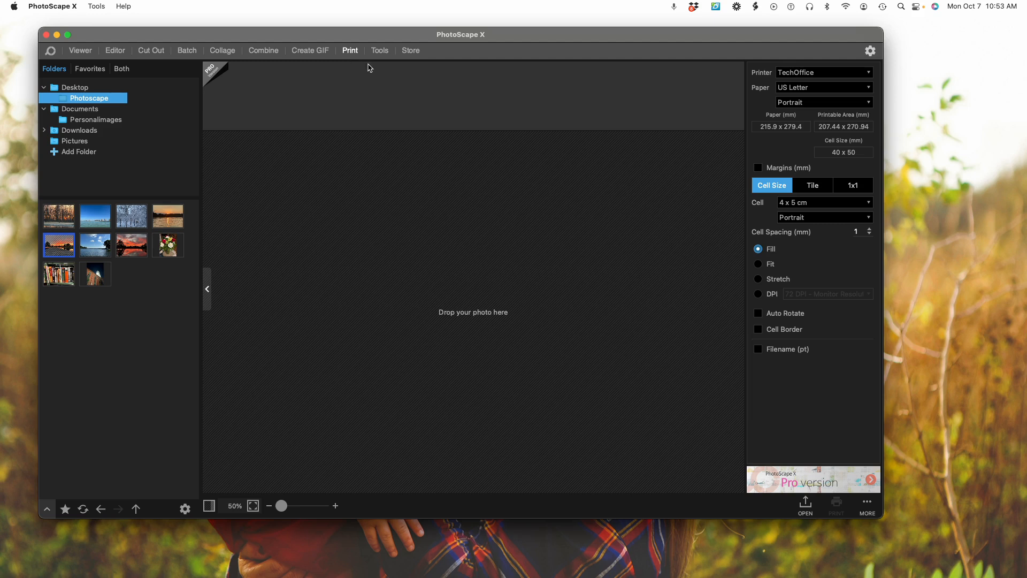
{"action": "left_click_drag", "start_coordinate": [131, 212], "coordinate": [492, 248]}
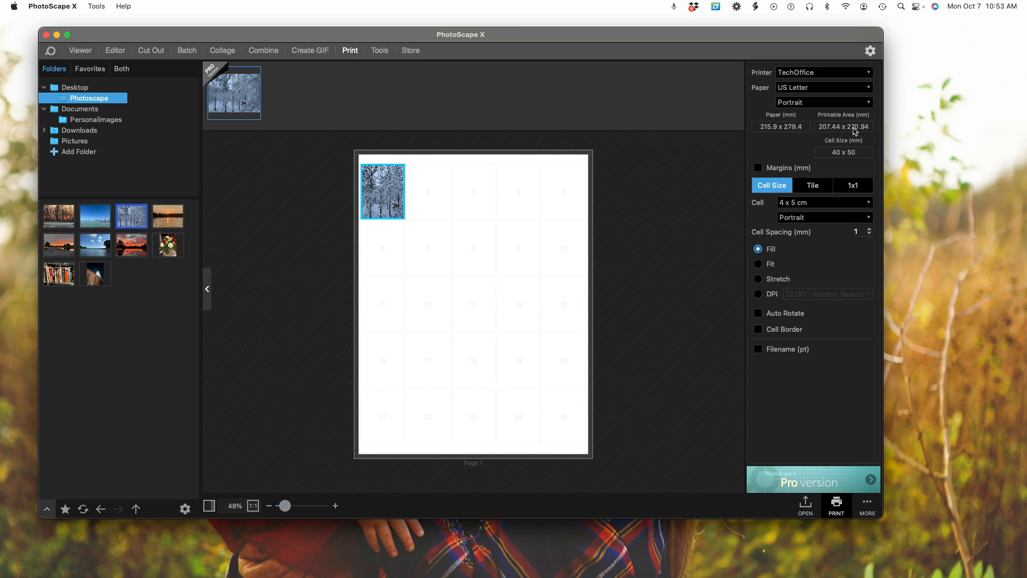
Step: Look at the batch Rename tool, close it, and view the additional options of the Print workspace
{"action": "left_click", "coordinate": [379, 52]}
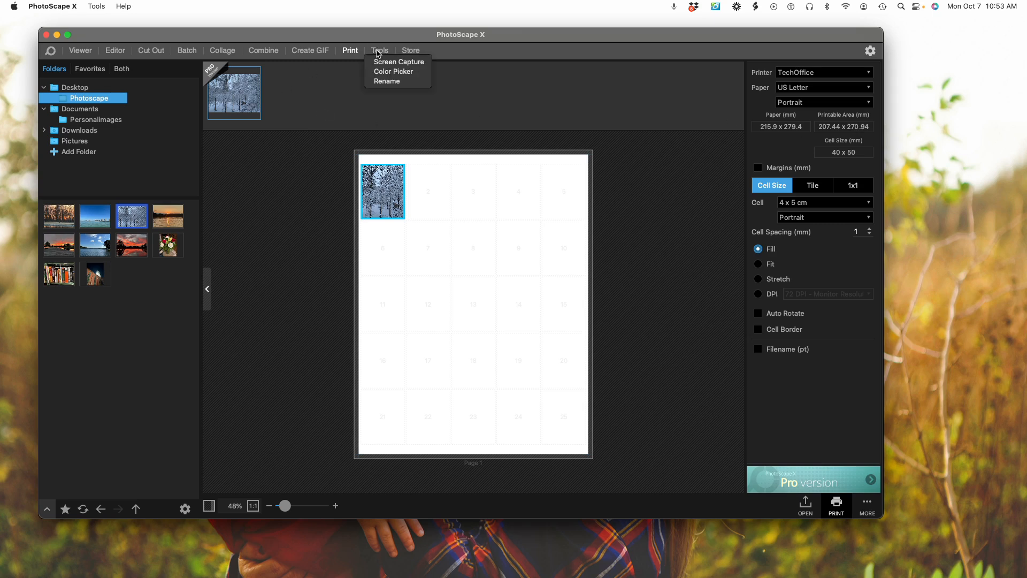
{"action": "left_click", "coordinate": [398, 83]}
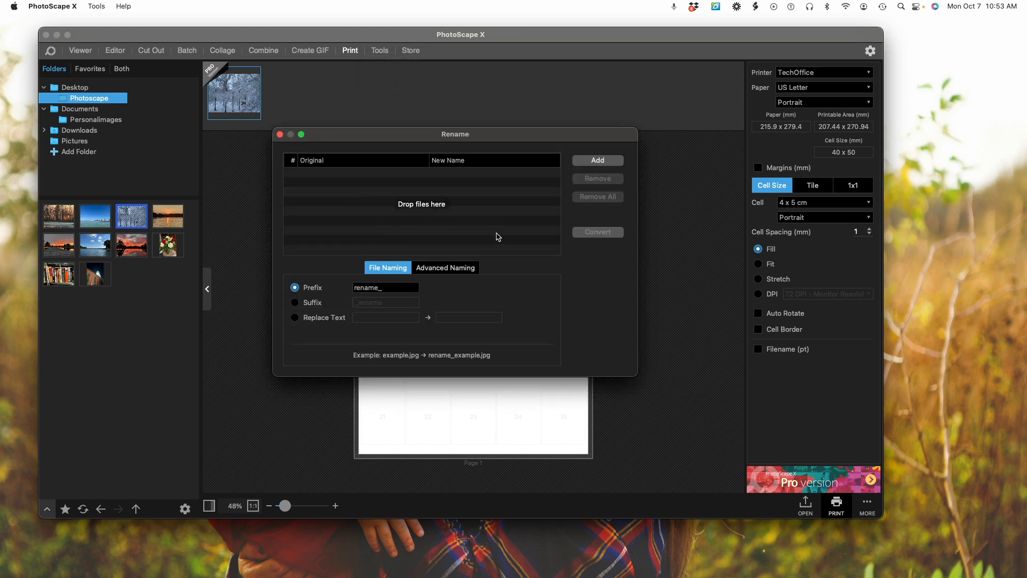
{"action": "left_click", "coordinate": [279, 134]}
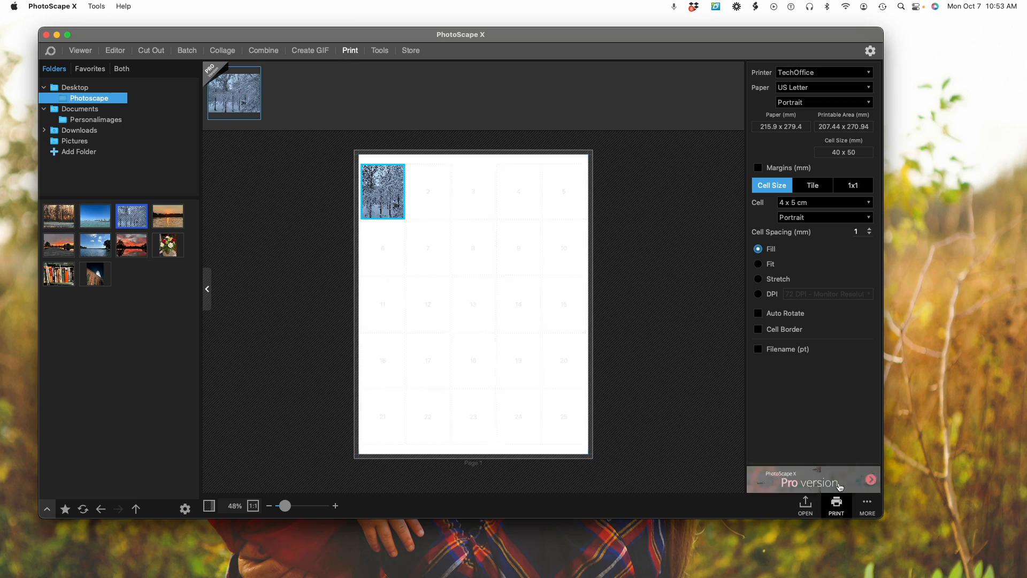
{"action": "left_click", "coordinate": [869, 505]}
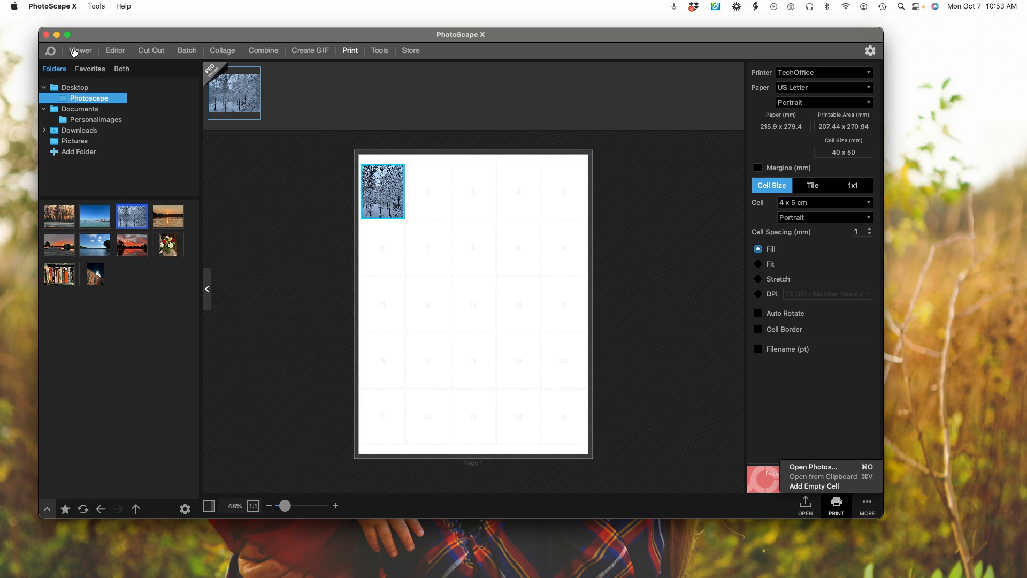
Step: Browse the Pro version and sticker packs offered in the Store, and close the Store
{"action": "left_click", "coordinate": [407, 51]}
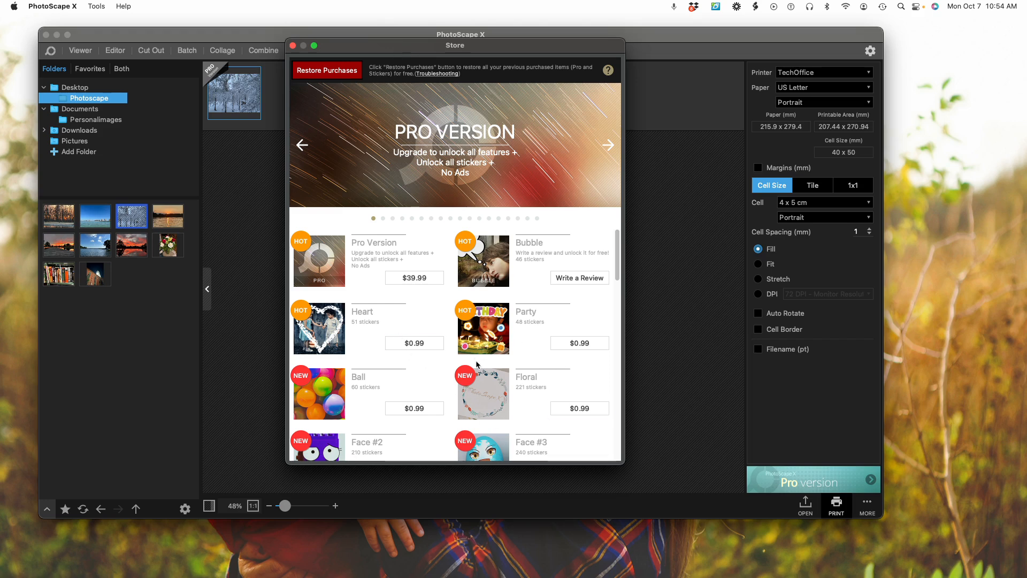
{"action": "scroll", "coordinate": [486, 379], "scroll_direction": "down", "scroll_amount": 10}
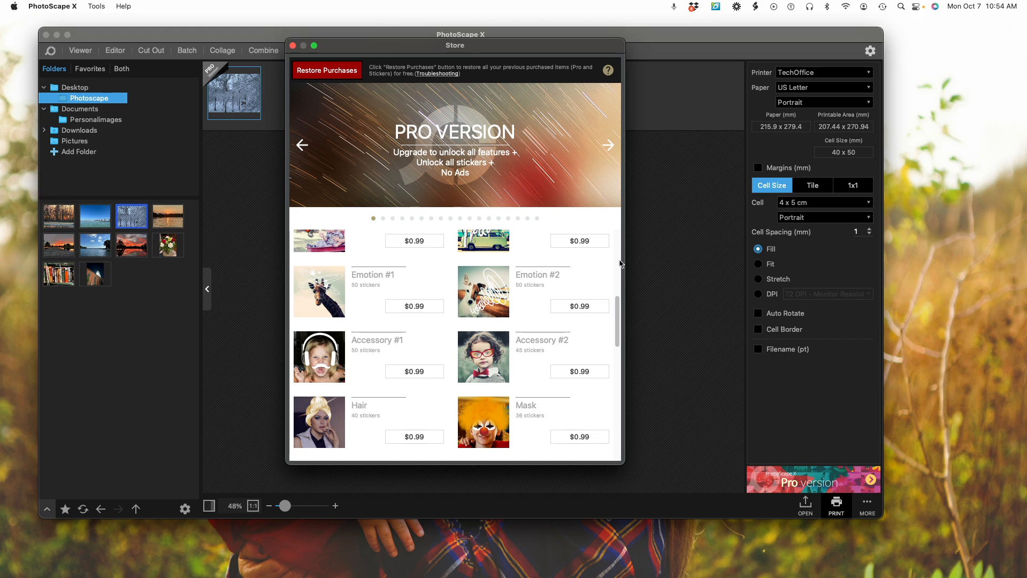
{"action": "left_click", "coordinate": [294, 45]}
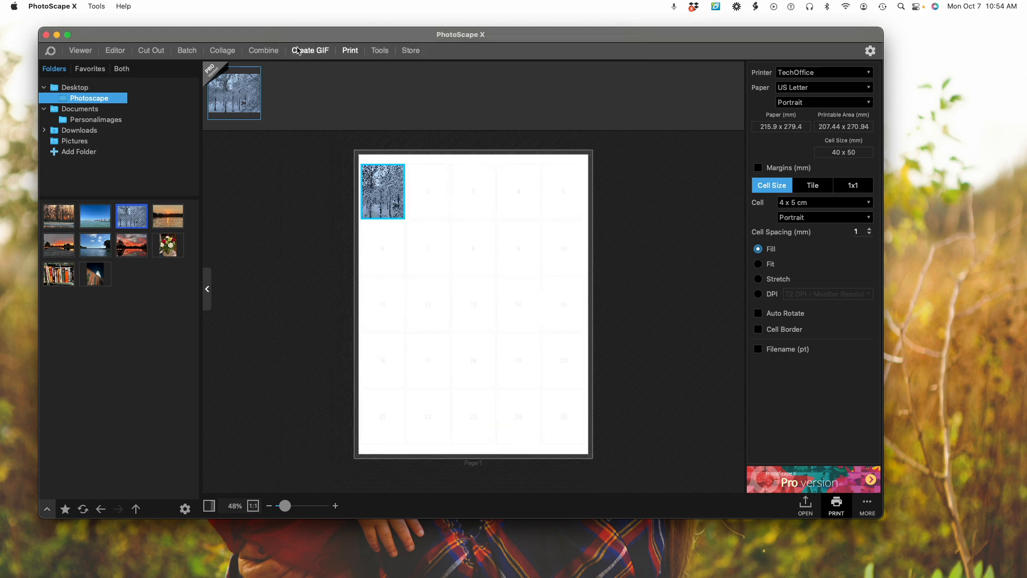